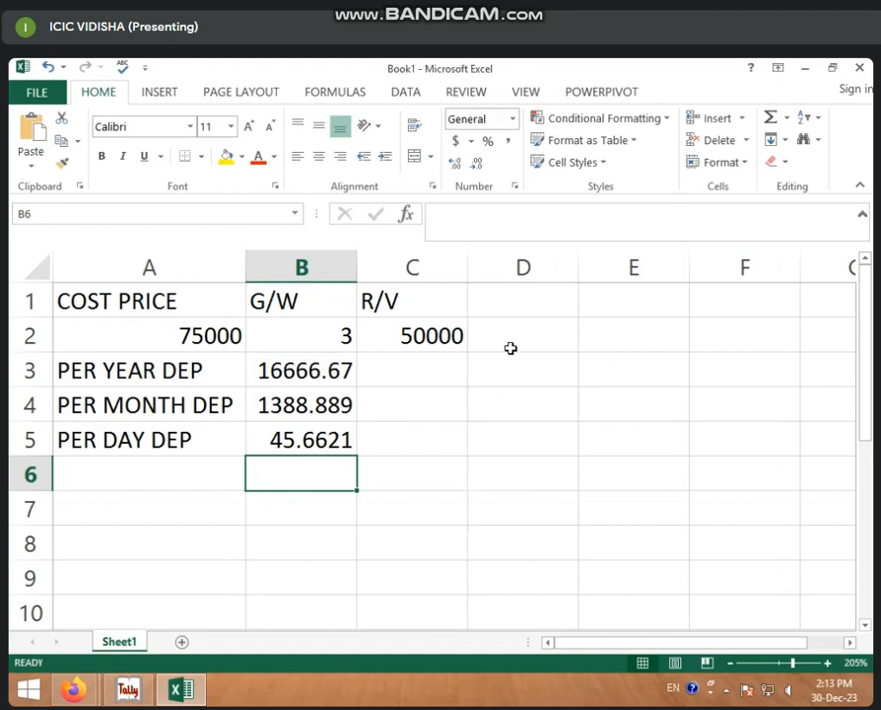
- Review the cost price, G/W and R/V entries in row 2 and the yearly, monthly and daily depreciation formulas in B3:B5
{"action": "left_click", "coordinate": [190, 470]}
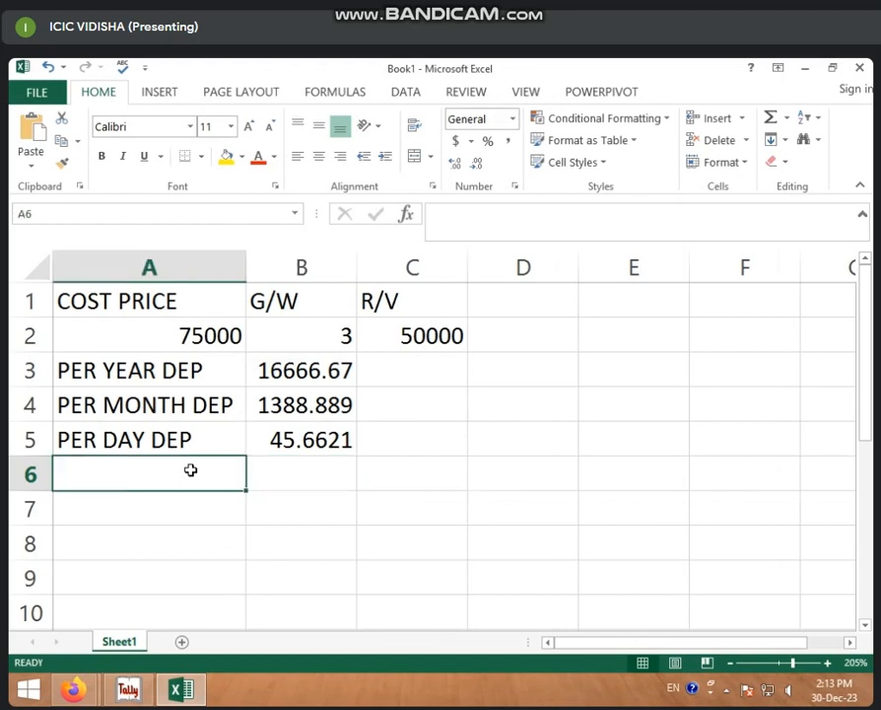
{"action": "left_click", "coordinate": [170, 340]}
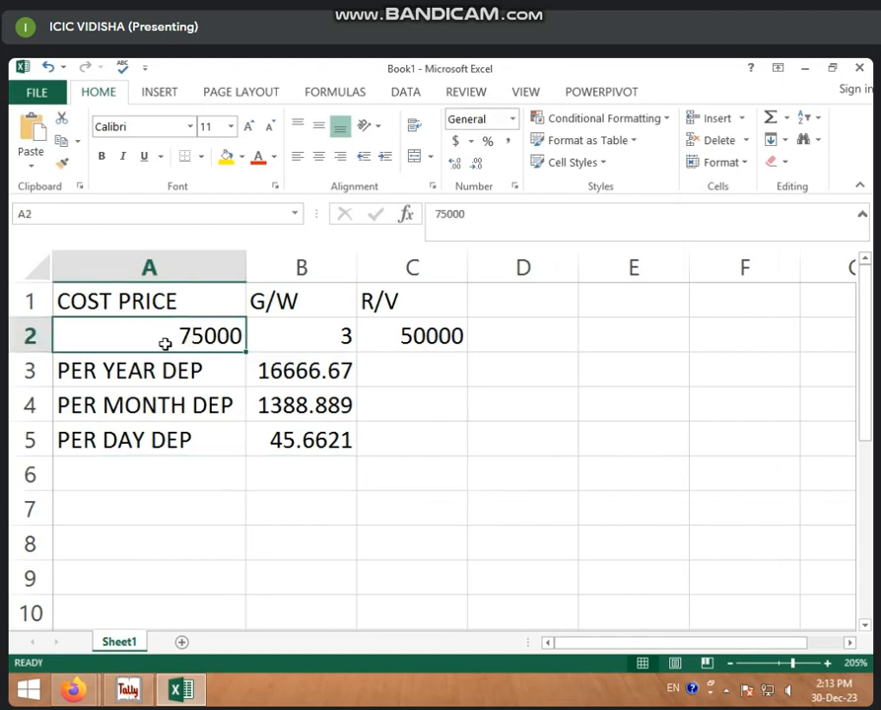
{"action": "left_click", "coordinate": [290, 342]}
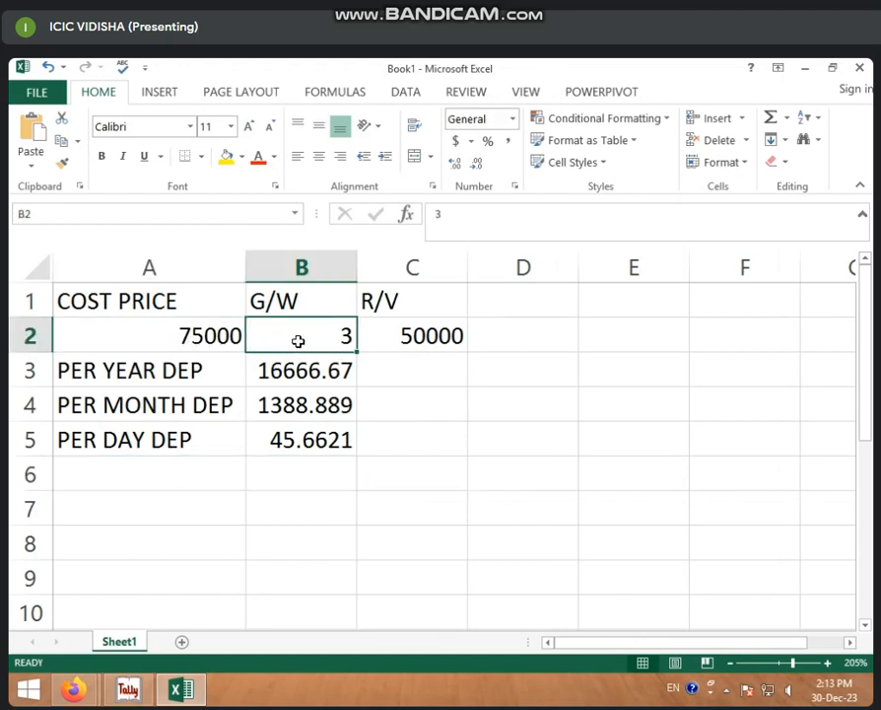
{"action": "left_click", "coordinate": [397, 338]}
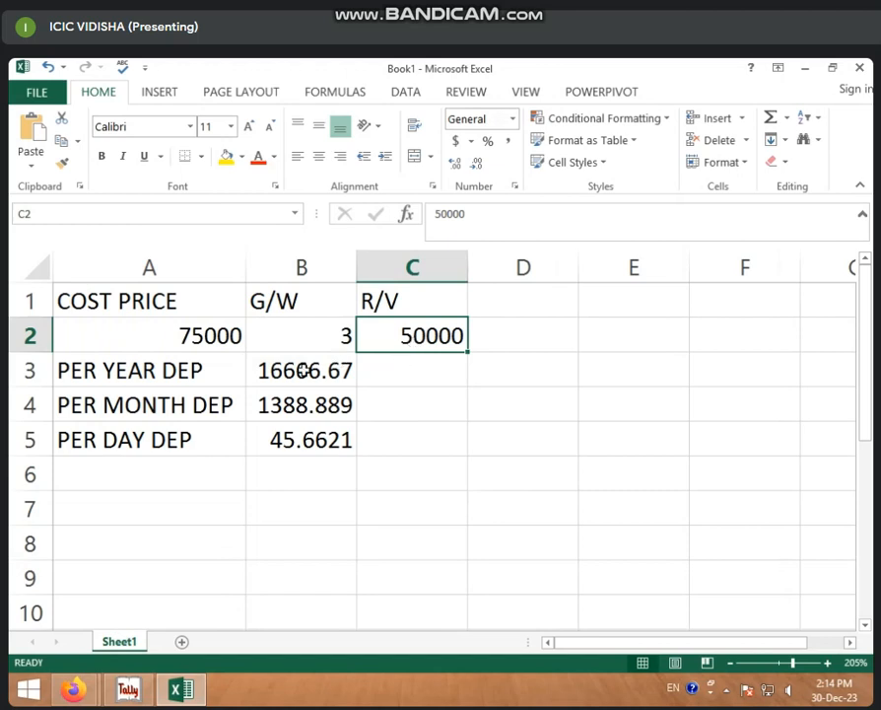
{"action": "left_click", "coordinate": [323, 381]}
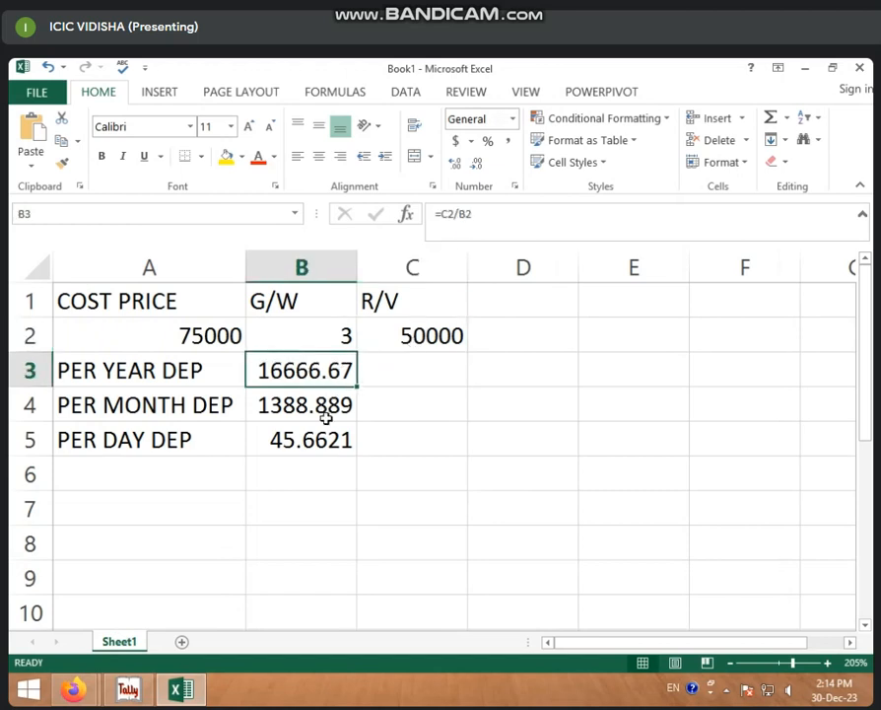
{"action": "left_click", "coordinate": [322, 414]}
{"action": "left_click", "coordinate": [314, 445]}
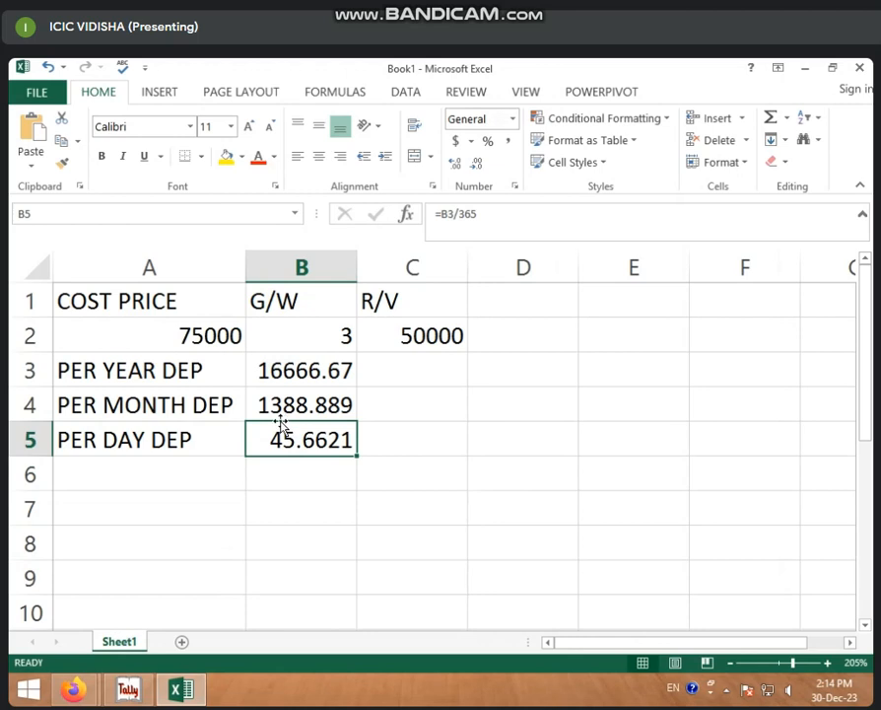
{"action": "left_click", "coordinate": [181, 476]}
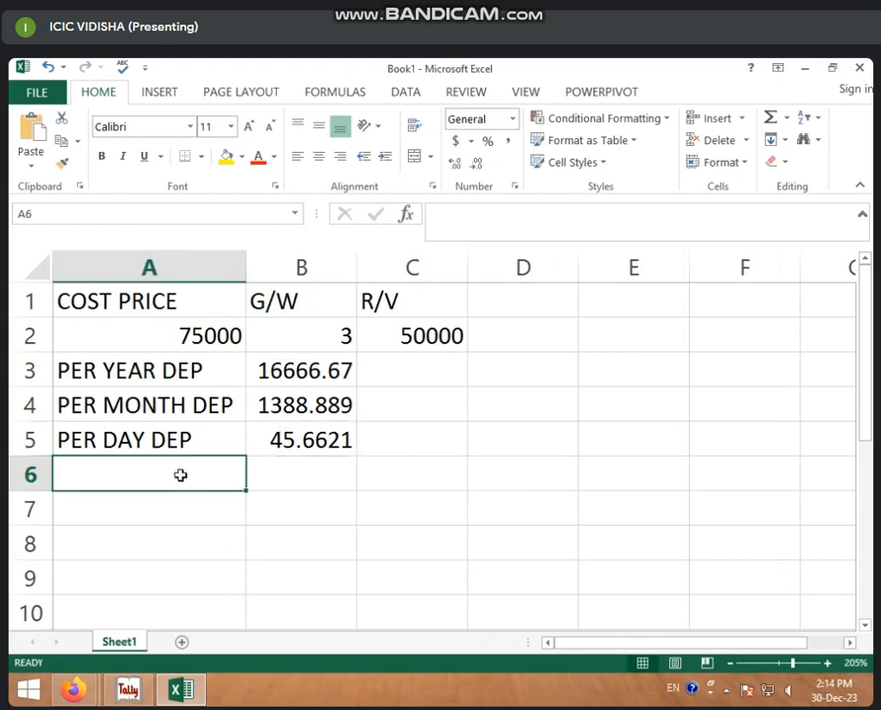
{"action": "type", "text": "USE M"}
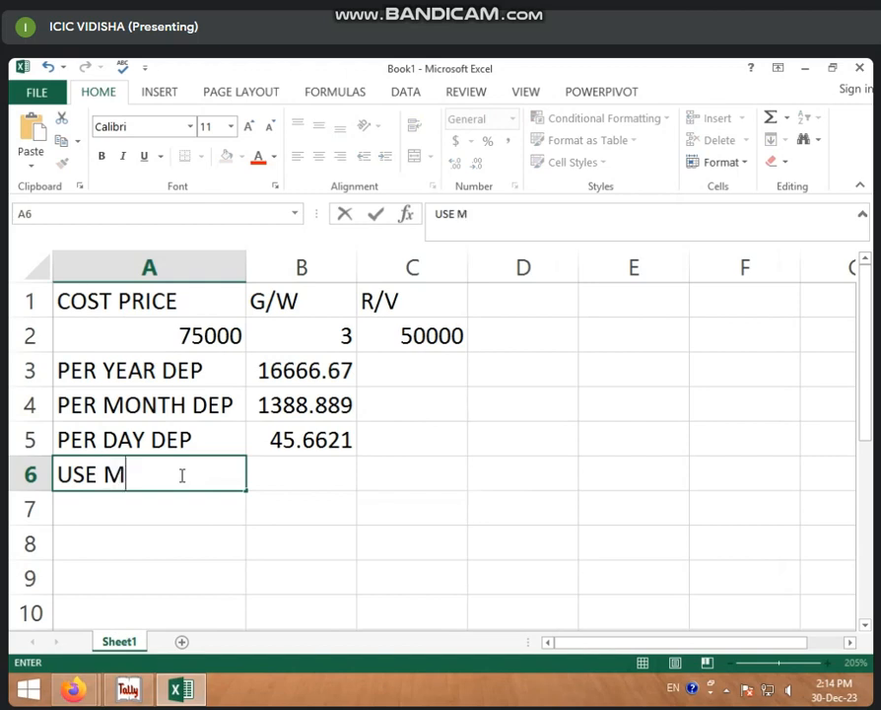
{"action": "type", "text": "ONTH"}
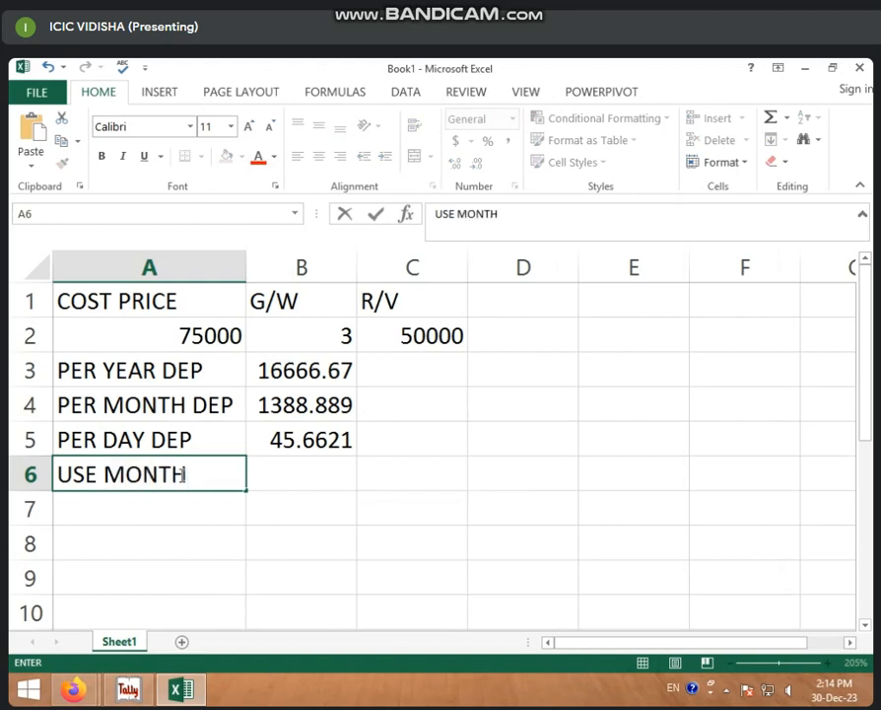
{"action": "key", "text": "Tab"}
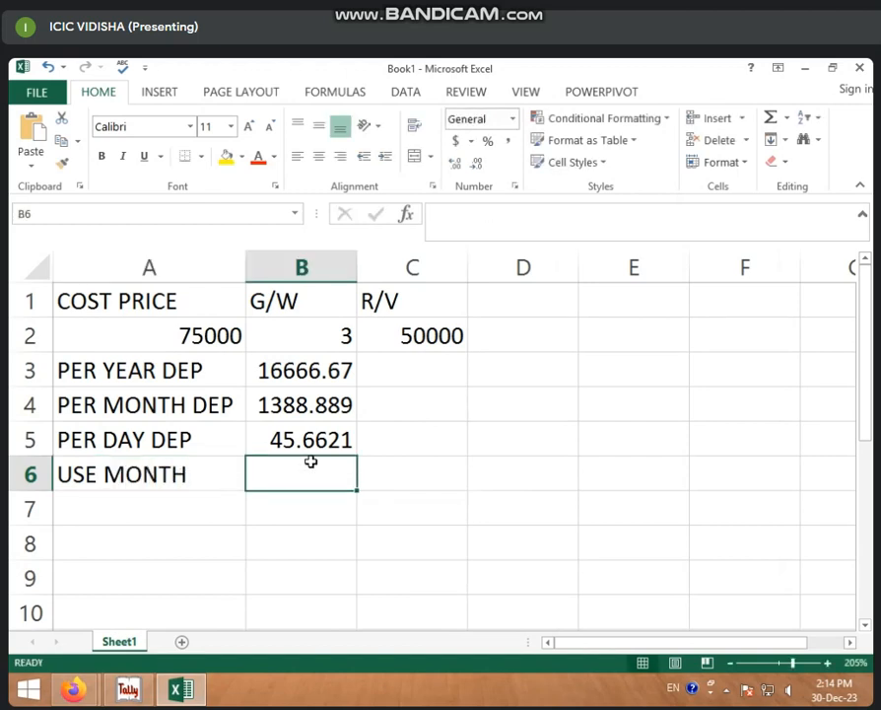
{"action": "left_click", "coordinate": [214, 479]}
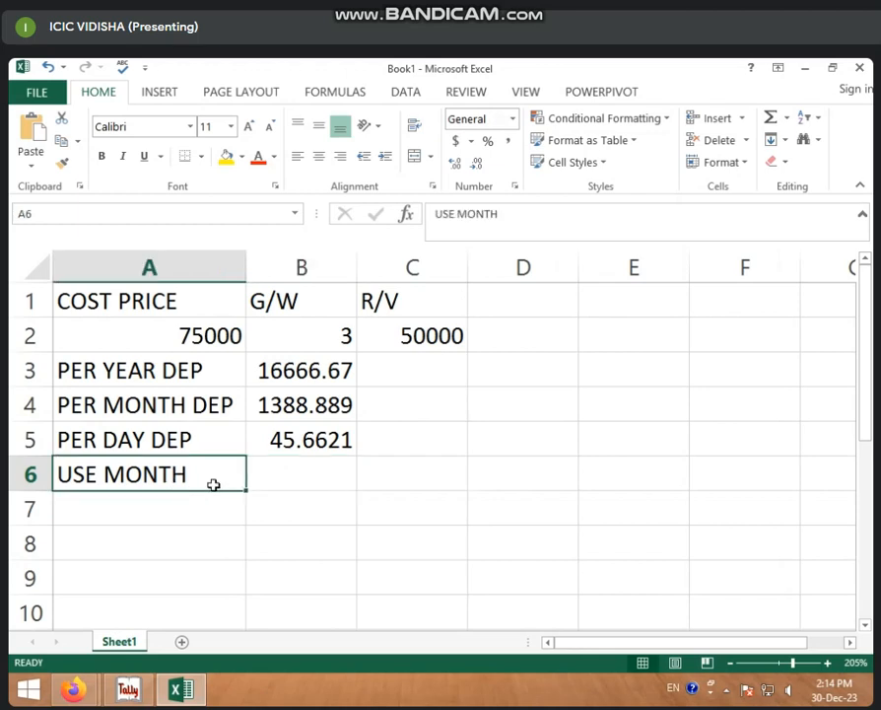
{"action": "key", "text": "BackSpace"}
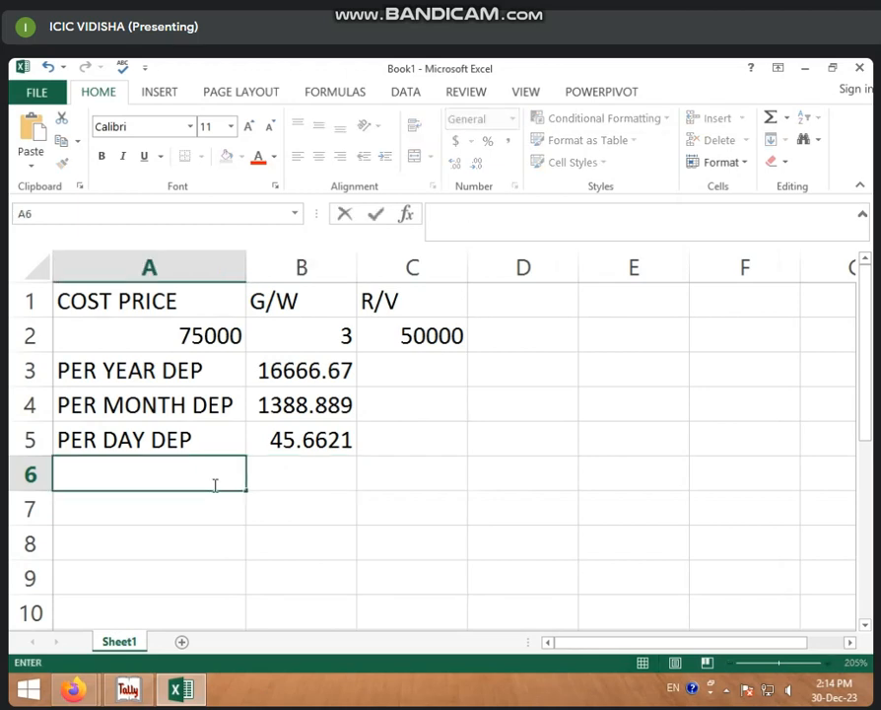
{"action": "left_click", "coordinate": [280, 478]}
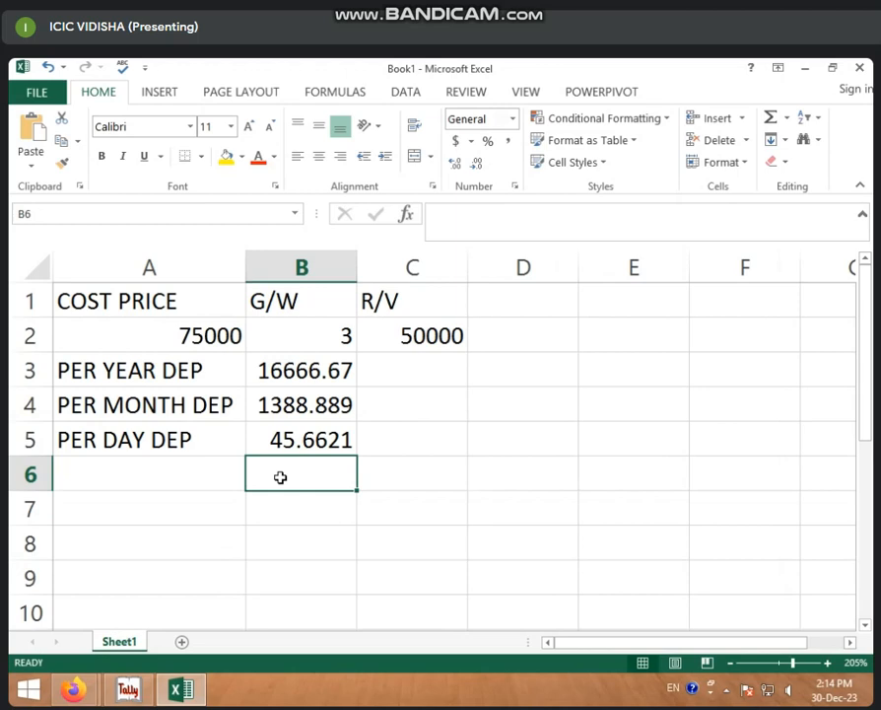
- Add a USE MONTH row with the label in A6 and the value 8 in B6
{"action": "left_click", "coordinate": [220, 477]}
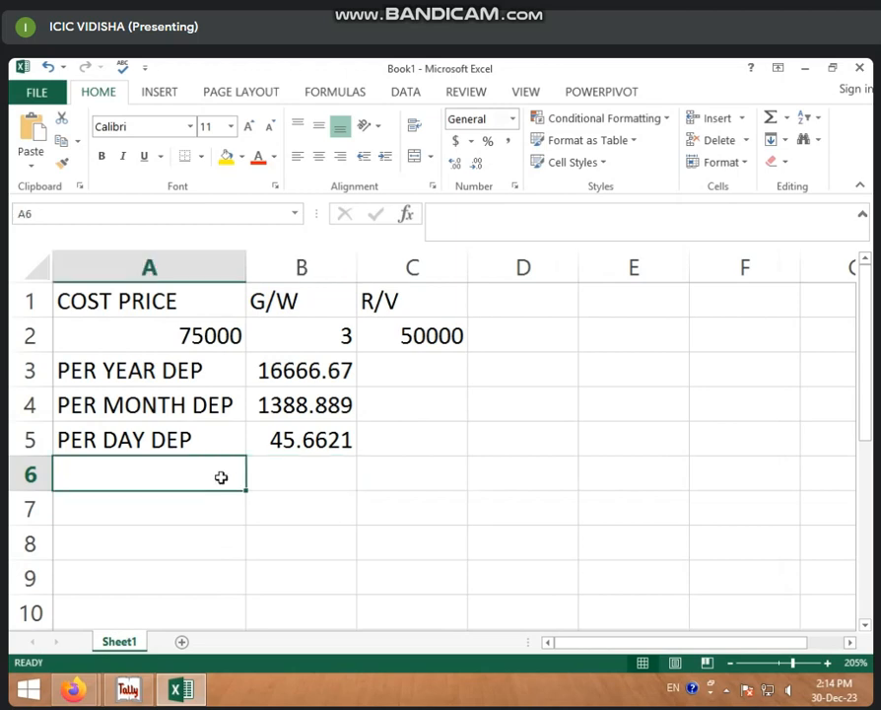
{"action": "type", "text": "USE "}
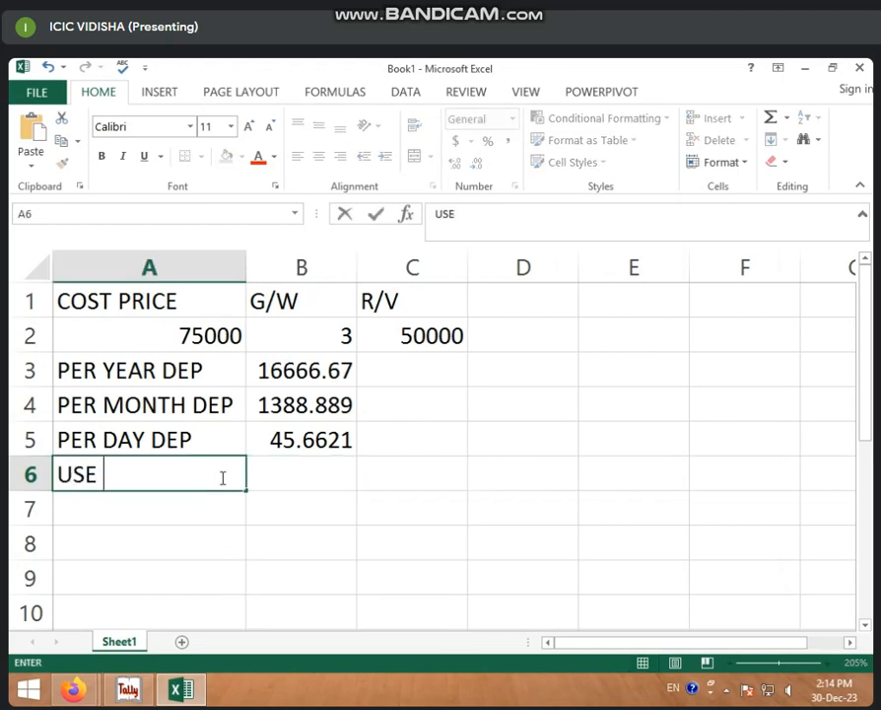
{"action": "type", "text": "MONTH"}
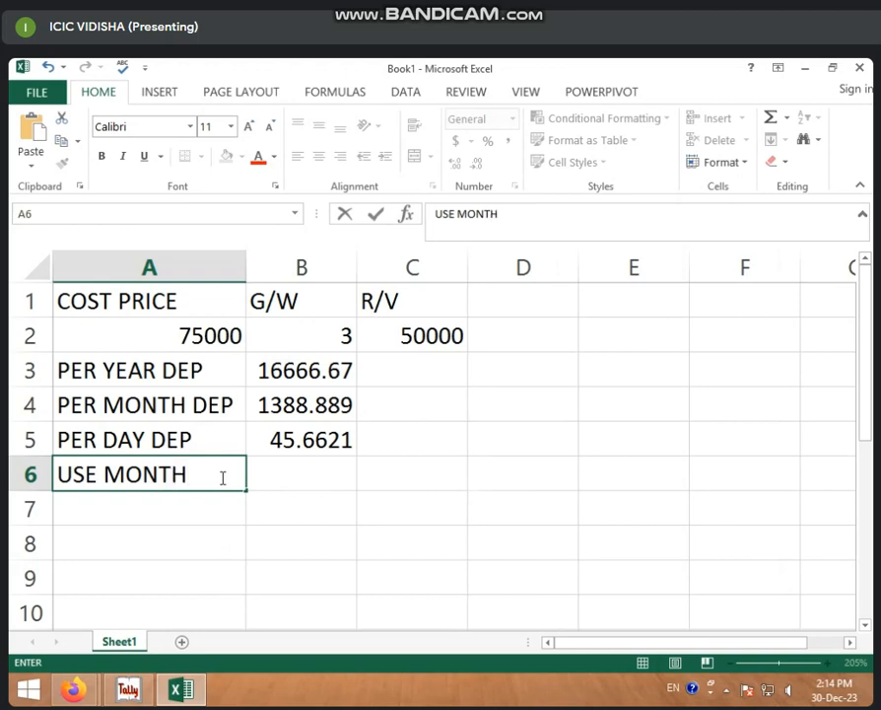
{"action": "left_click", "coordinate": [321, 473]}
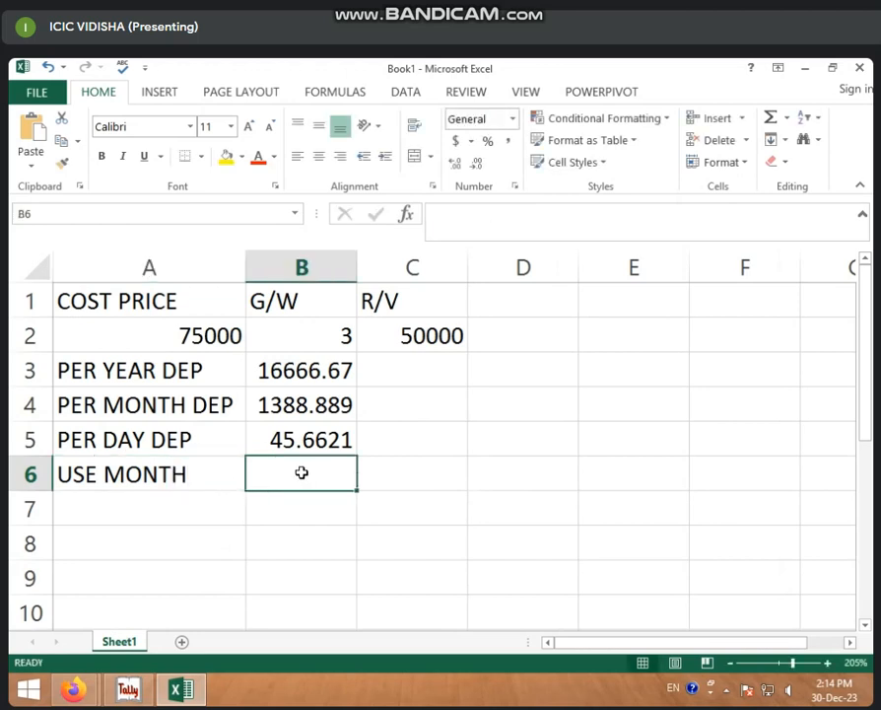
{"action": "type", "text": "8"}
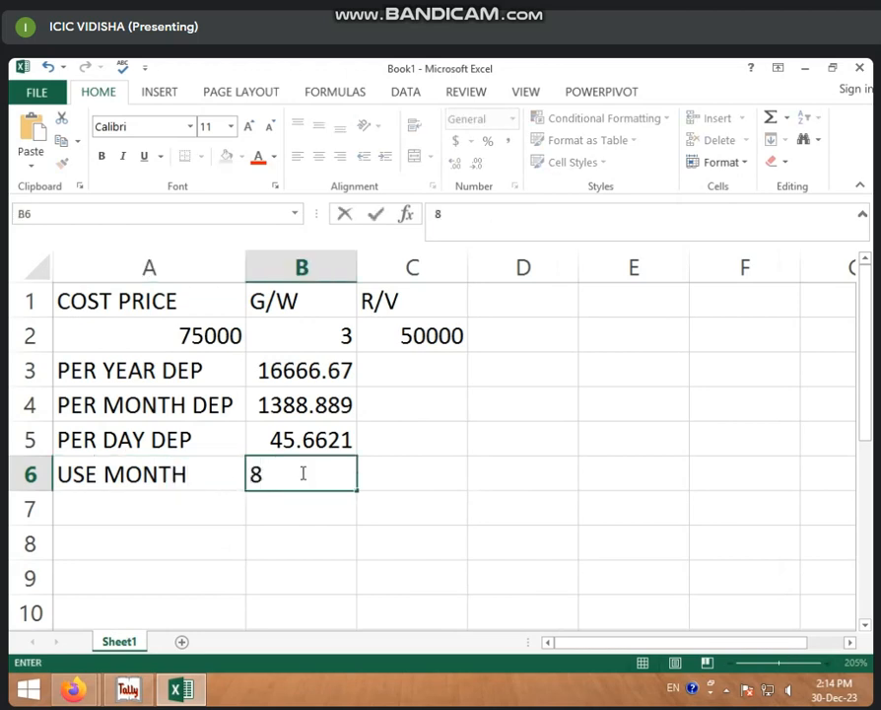
{"action": "key", "text": "Return"}
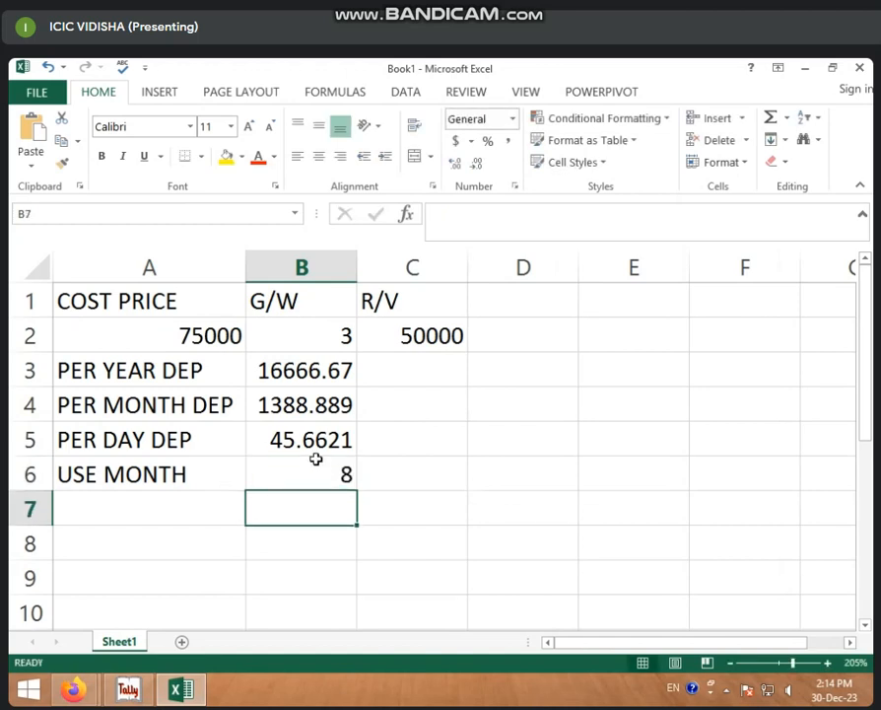
- Enter the label USE MONTH DEP in cell A7, below the USE MONTH row
{"action": "left_click", "coordinate": [292, 394]}
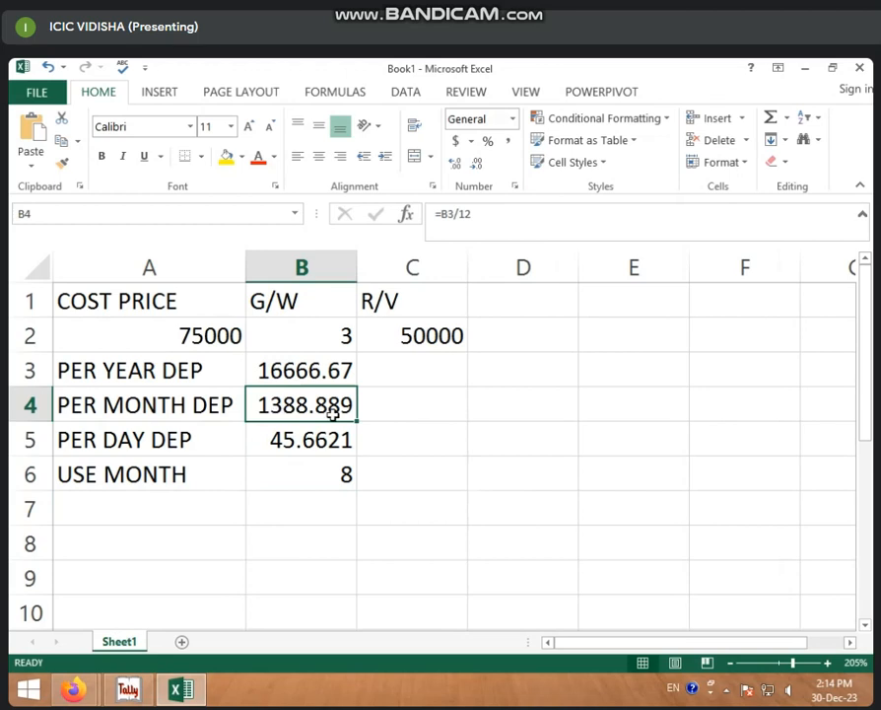
{"action": "left_click", "coordinate": [340, 483]}
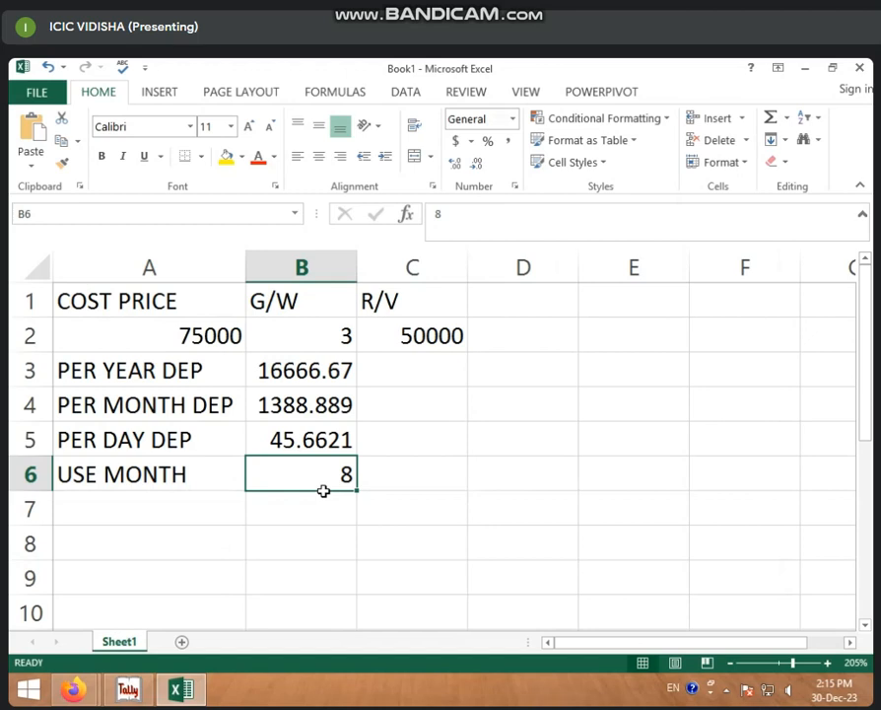
{"action": "left_click", "coordinate": [149, 509]}
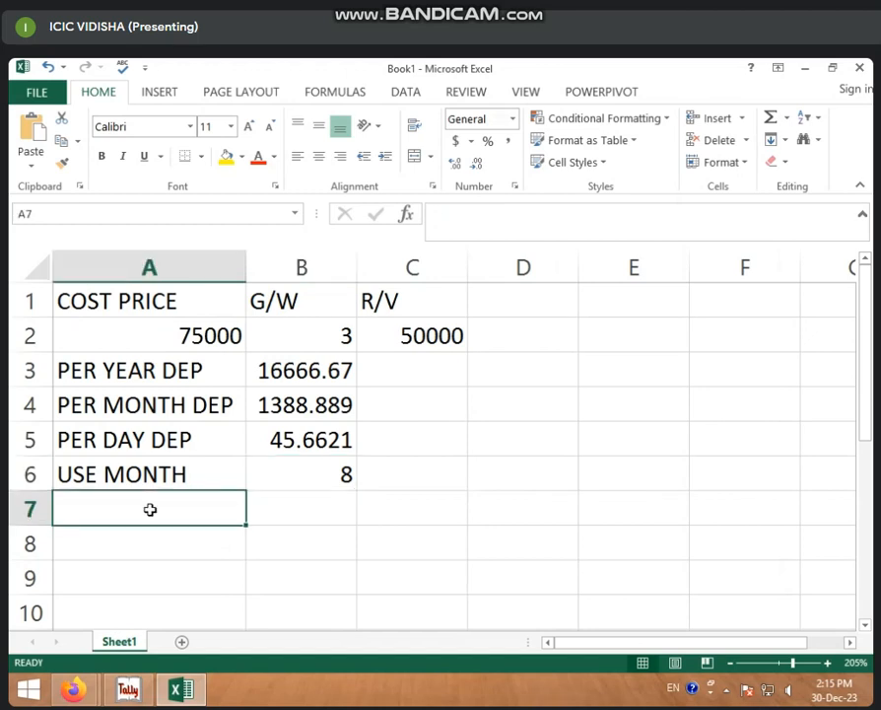
{"action": "type", "text": "USE "}
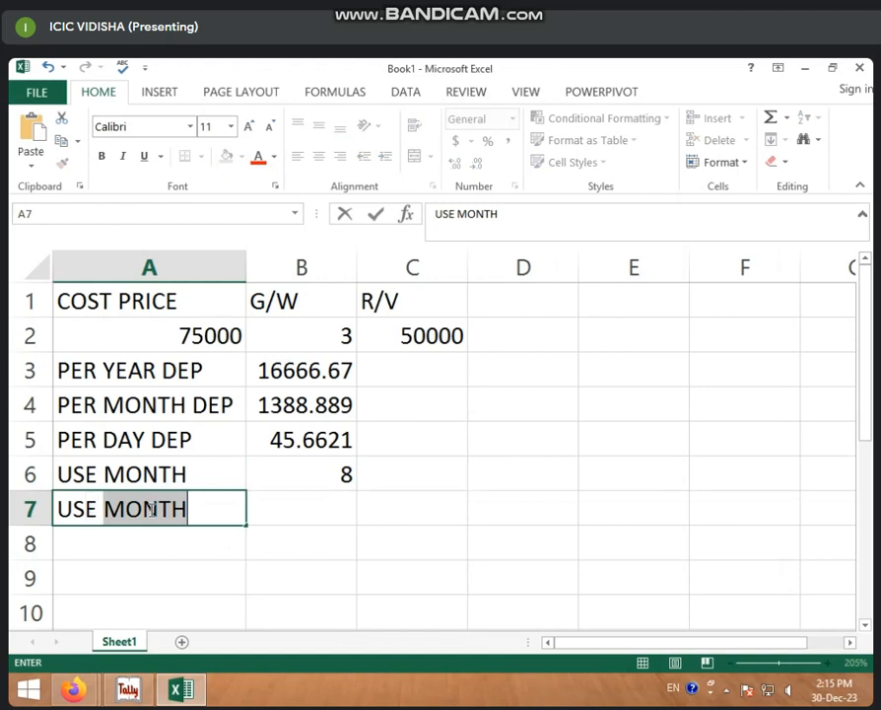
{"action": "type", "text": "MONTH "}
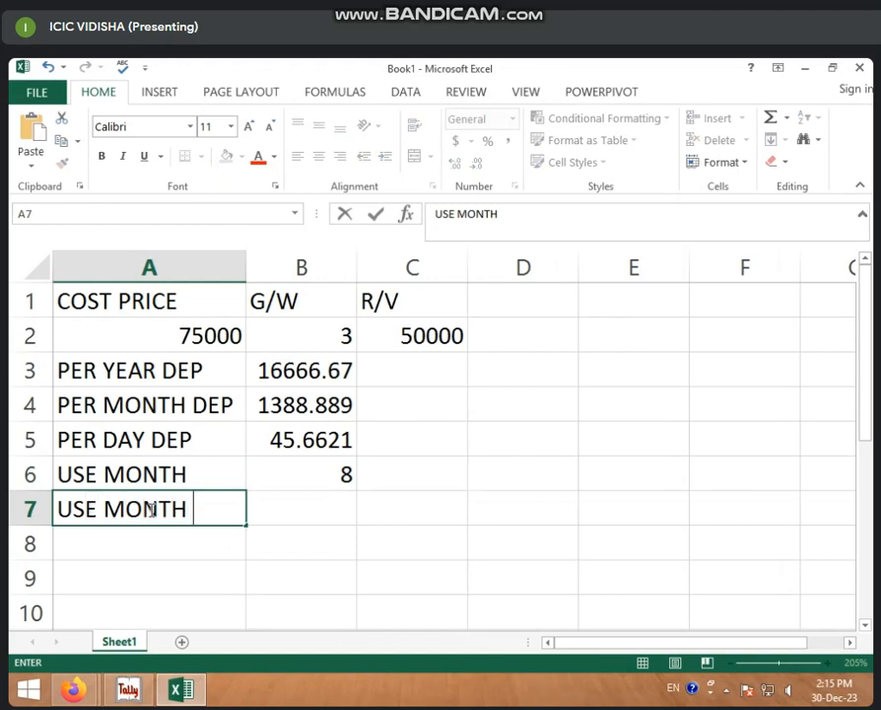
{"action": "type", "text": "DEP"}
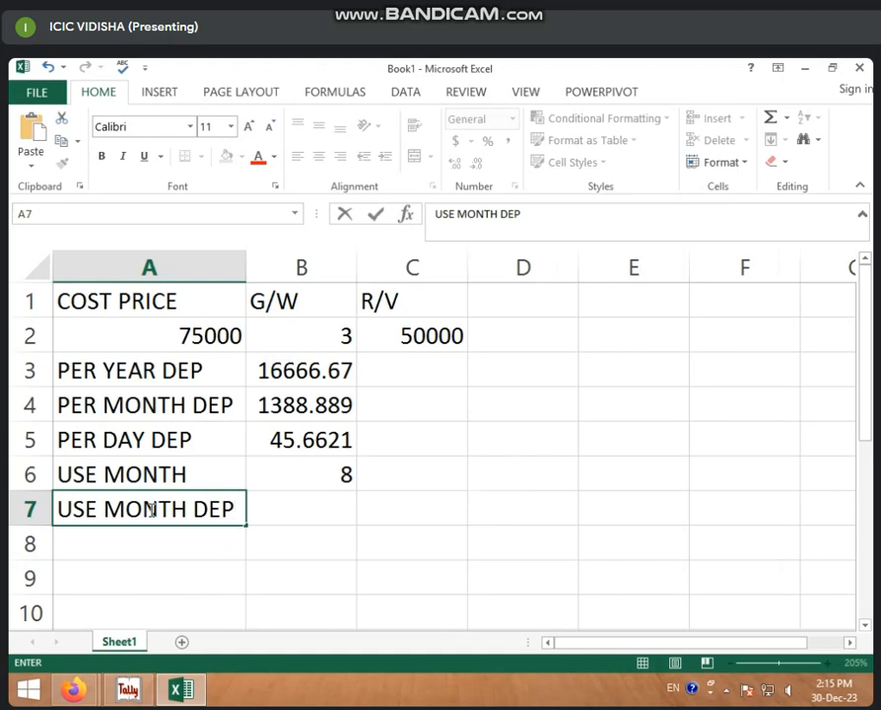
- Calculate the depreciation for the months used in B7 with the formula =B4*B6
{"action": "left_click", "coordinate": [279, 507]}
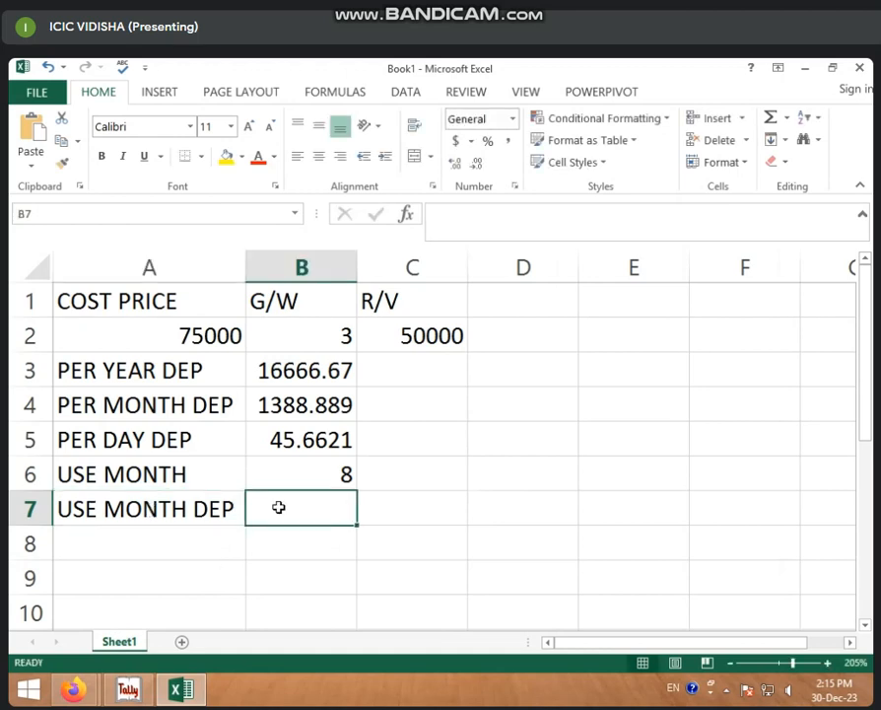
{"action": "type", "text": "="}
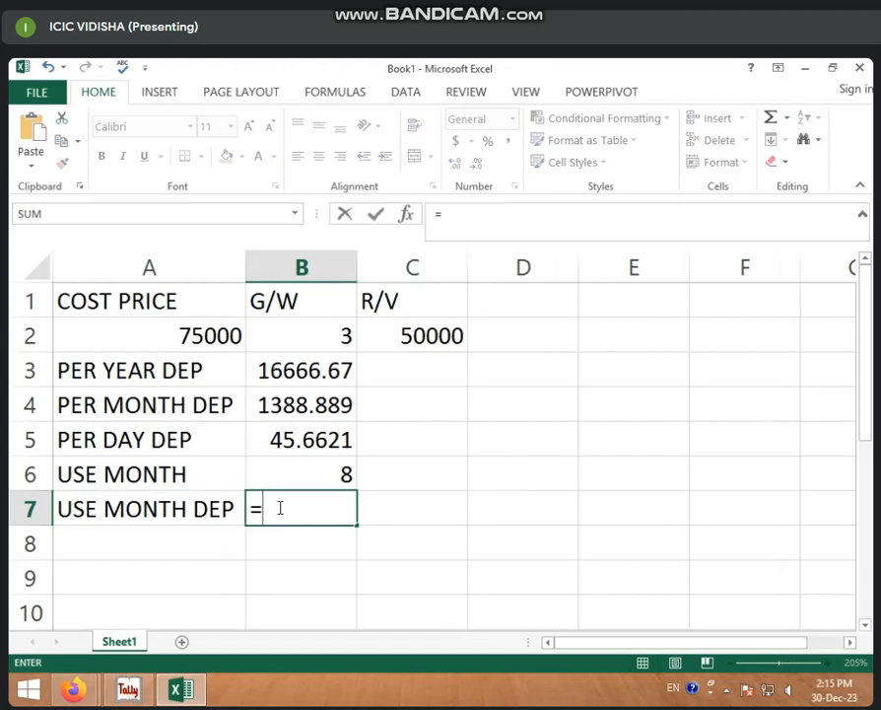
{"action": "left_click", "coordinate": [323, 400]}
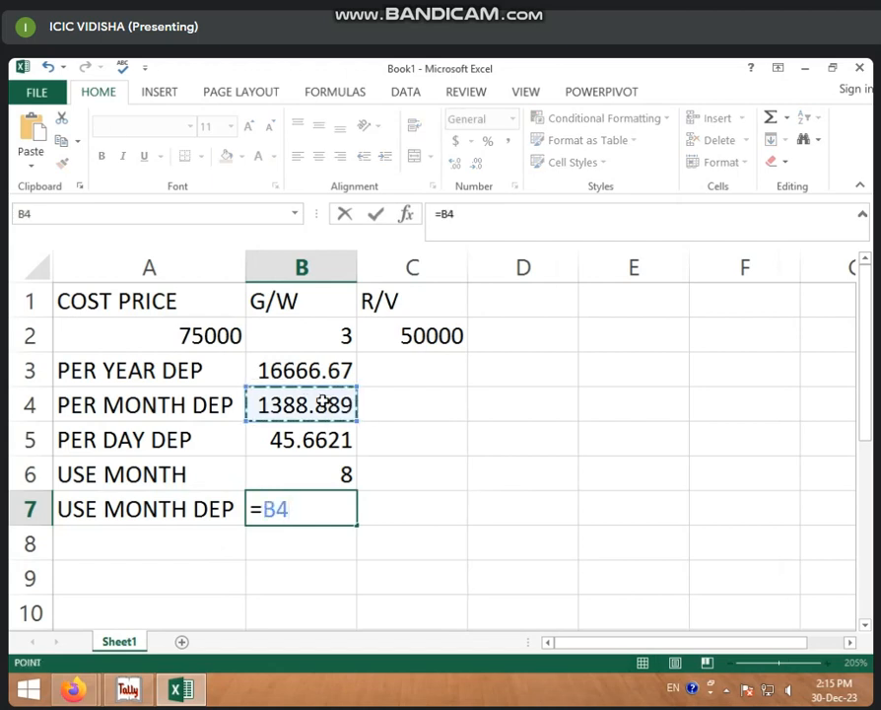
{"action": "type", "text": "*"}
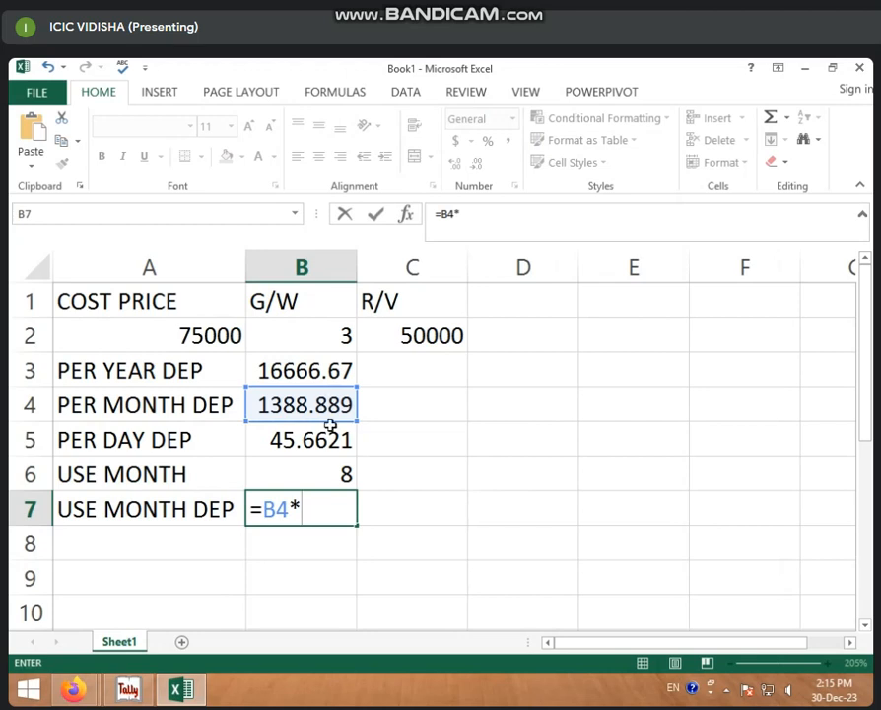
{"action": "left_click", "coordinate": [314, 468]}
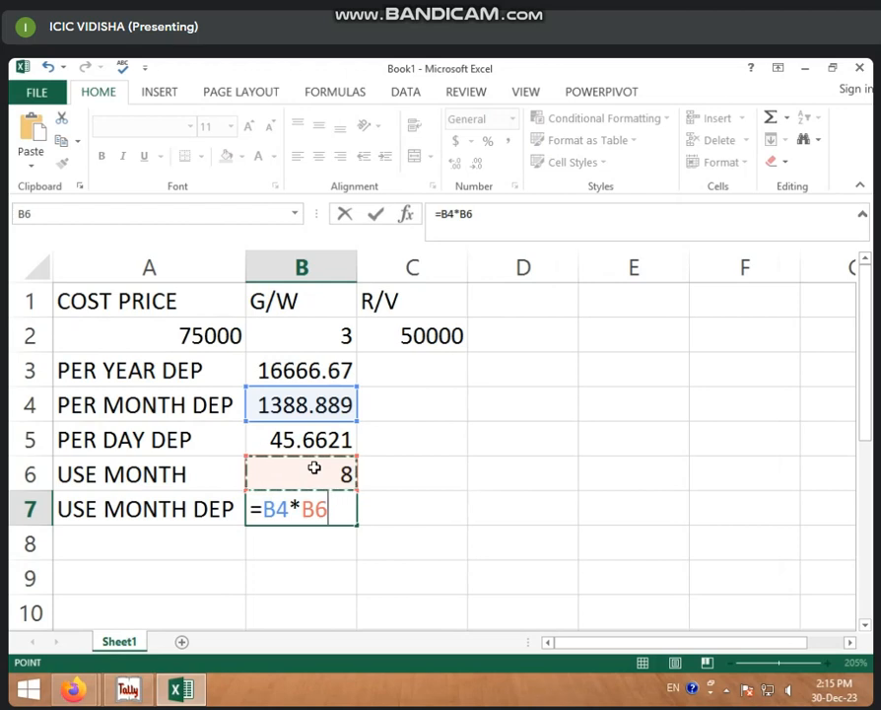
{"action": "key", "text": "Return"}
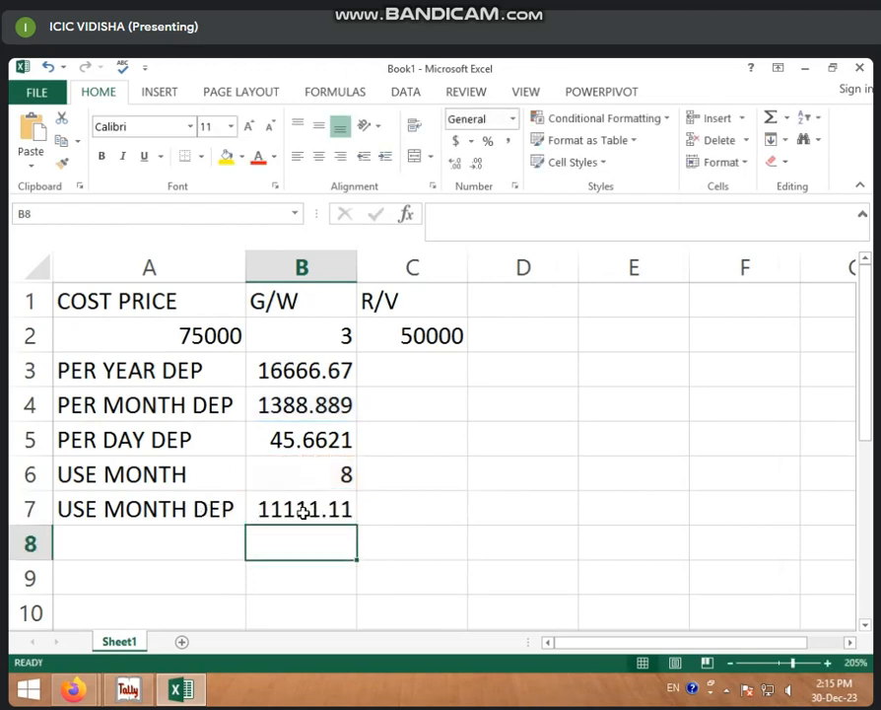
{"action": "left_click", "coordinate": [303, 512]}
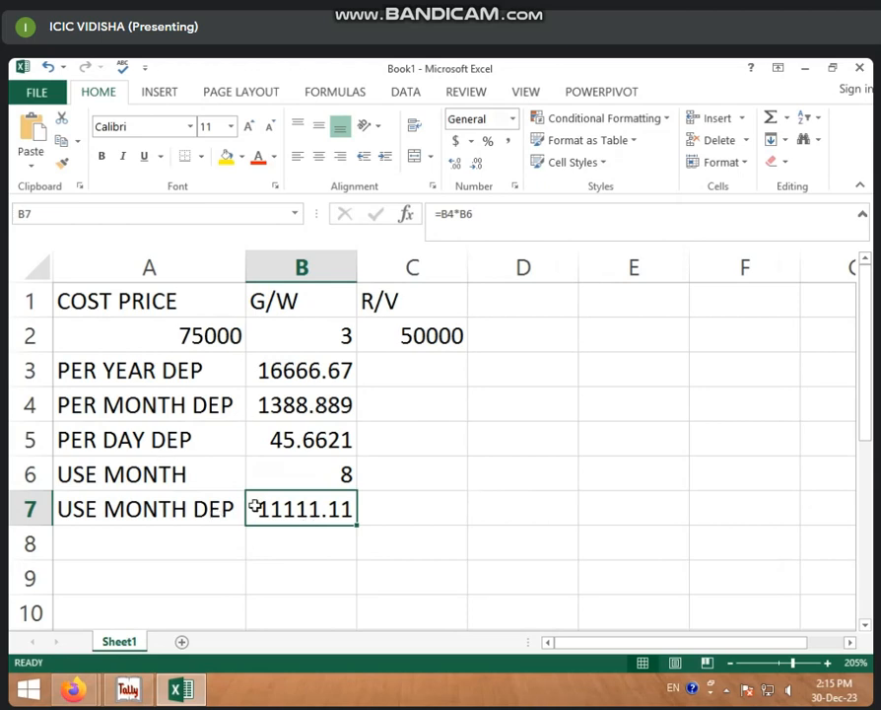
- Enter the heading PER in cell D1, next to the R/V heading
{"action": "left_click", "coordinate": [491, 310]}
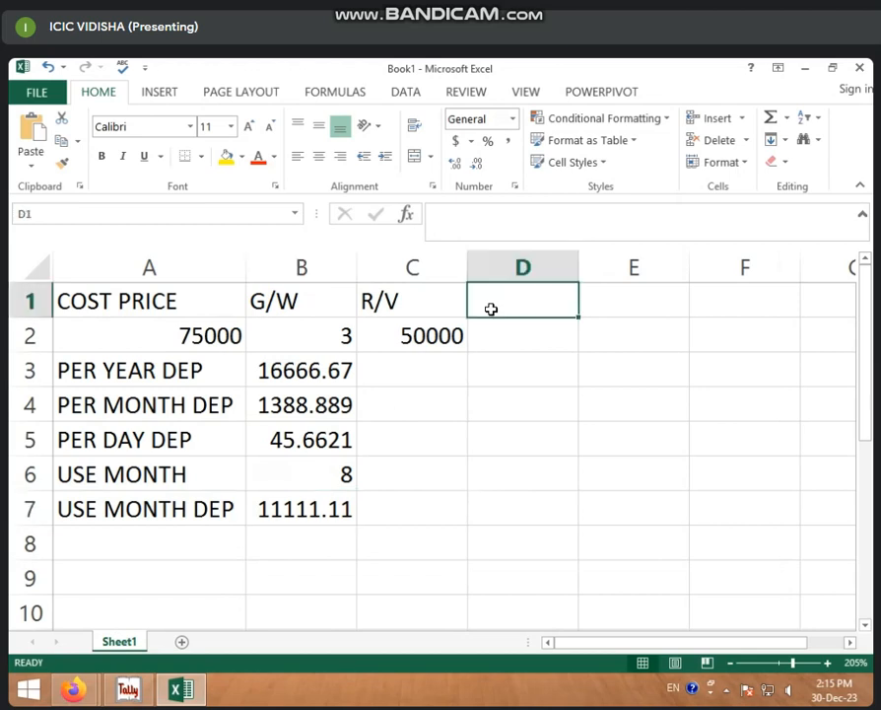
{"action": "type", "text": "PER"}
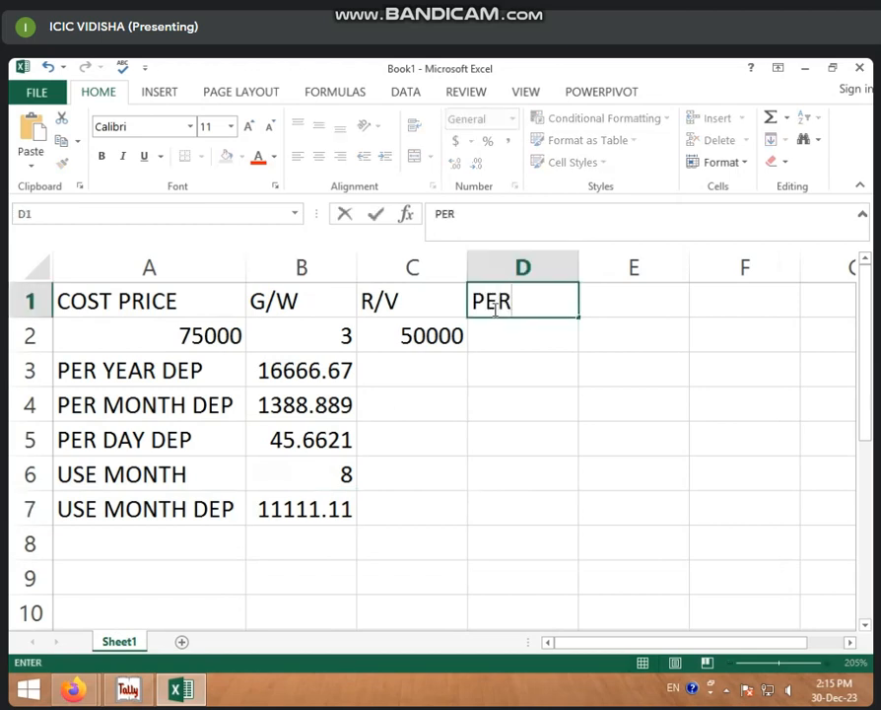
{"action": "left_click", "coordinate": [507, 327]}
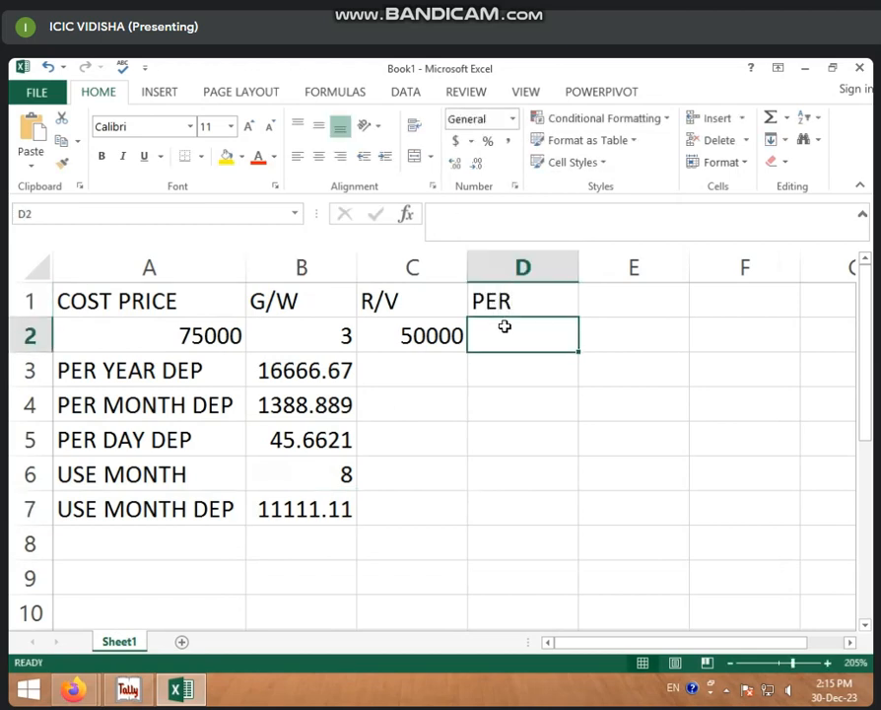
- Format cell D2 as a percentage and calculate the depreciation rate there with the formula =1/B2
{"action": "left_click", "coordinate": [281, 367]}
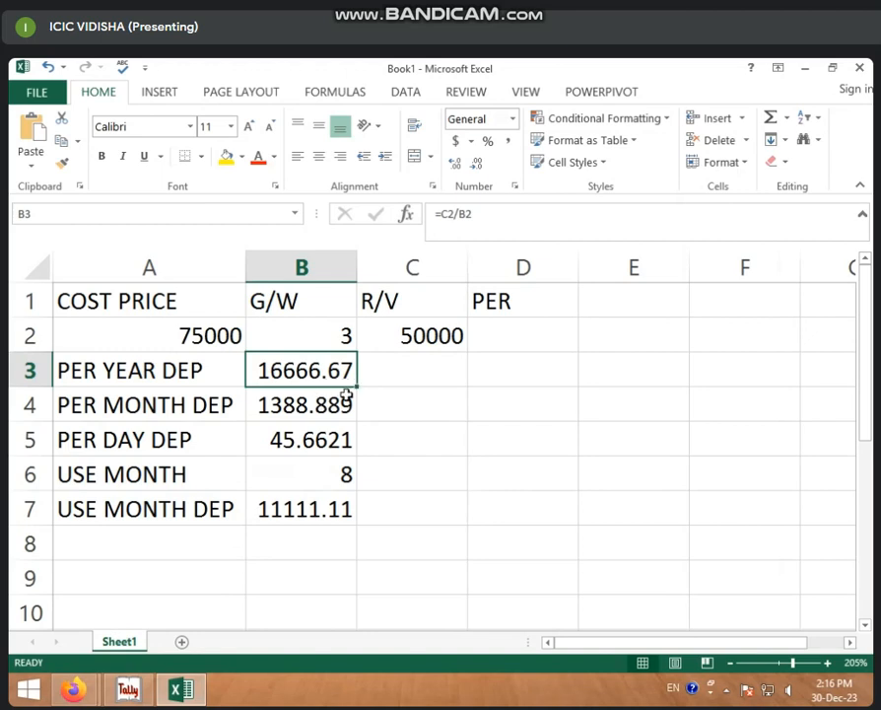
{"action": "left_click", "coordinate": [511, 339]}
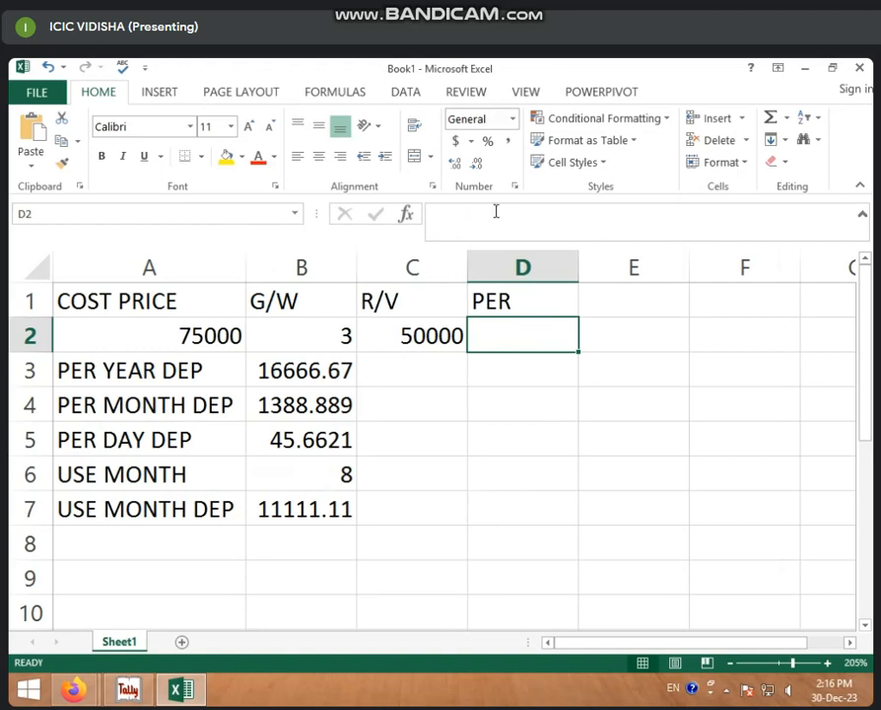
{"action": "left_click", "coordinate": [487, 143]}
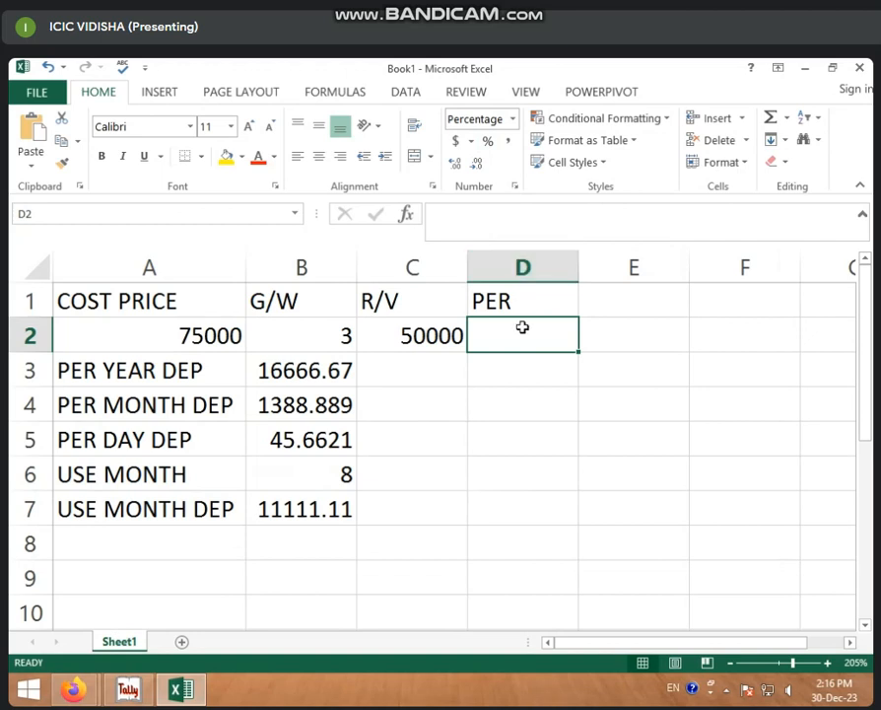
{"action": "type", "text": "="}
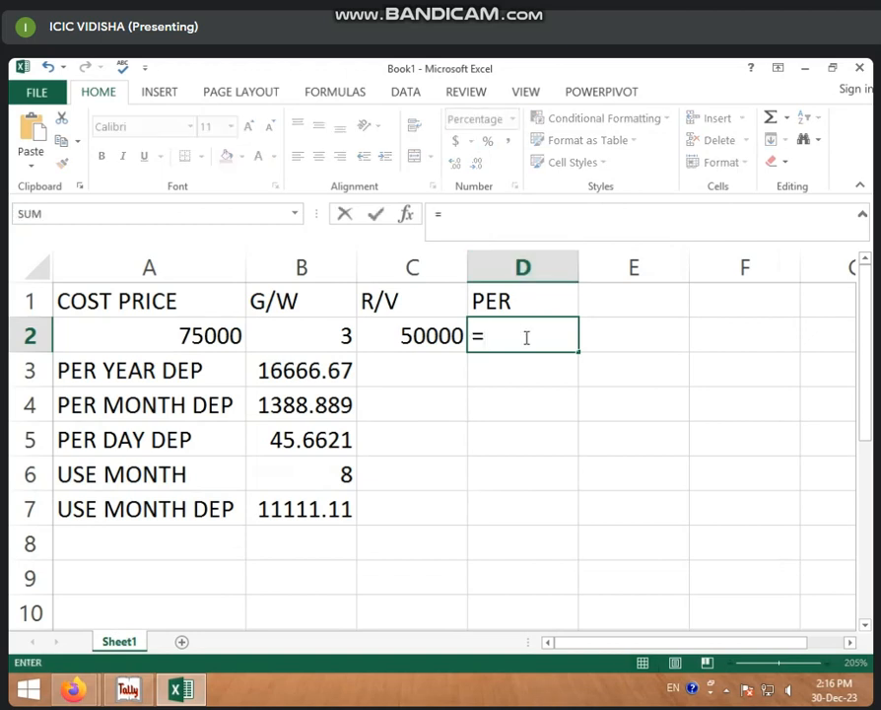
{"action": "type", "text": "1/"}
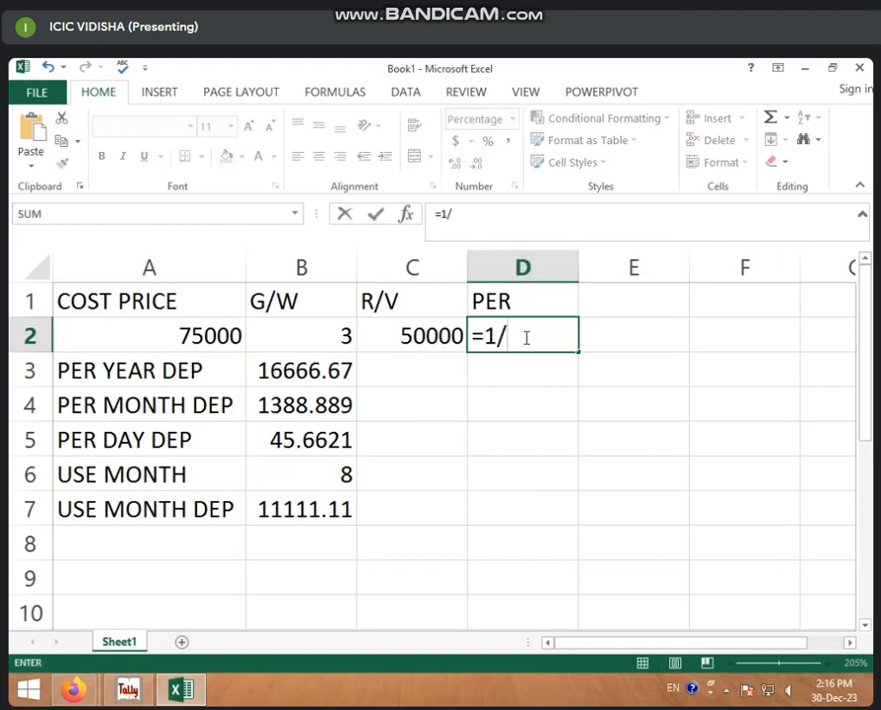
{"action": "left_click", "coordinate": [324, 332]}
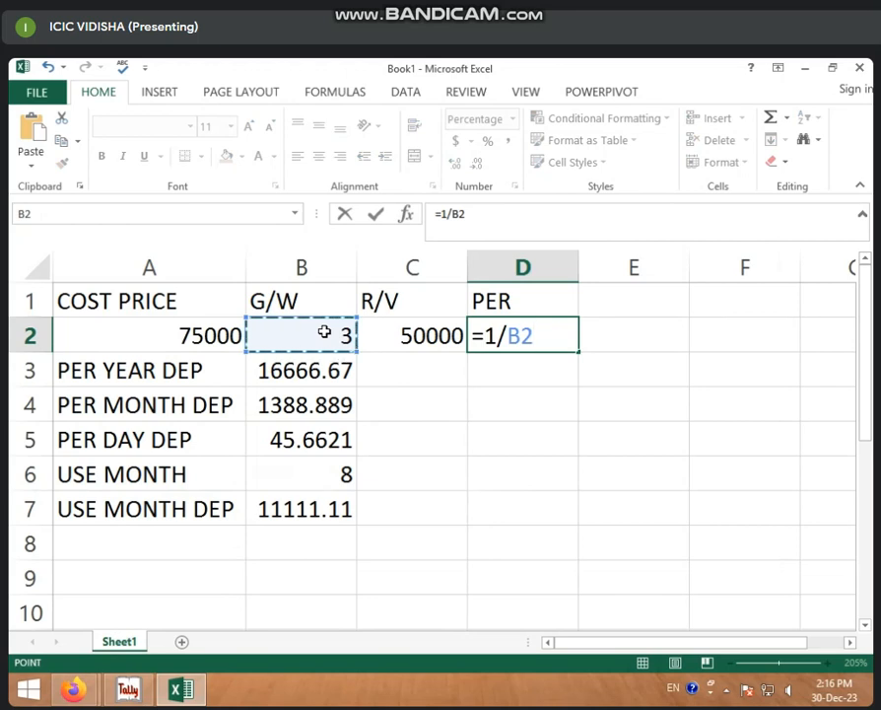
{"action": "key", "text": "Return"}
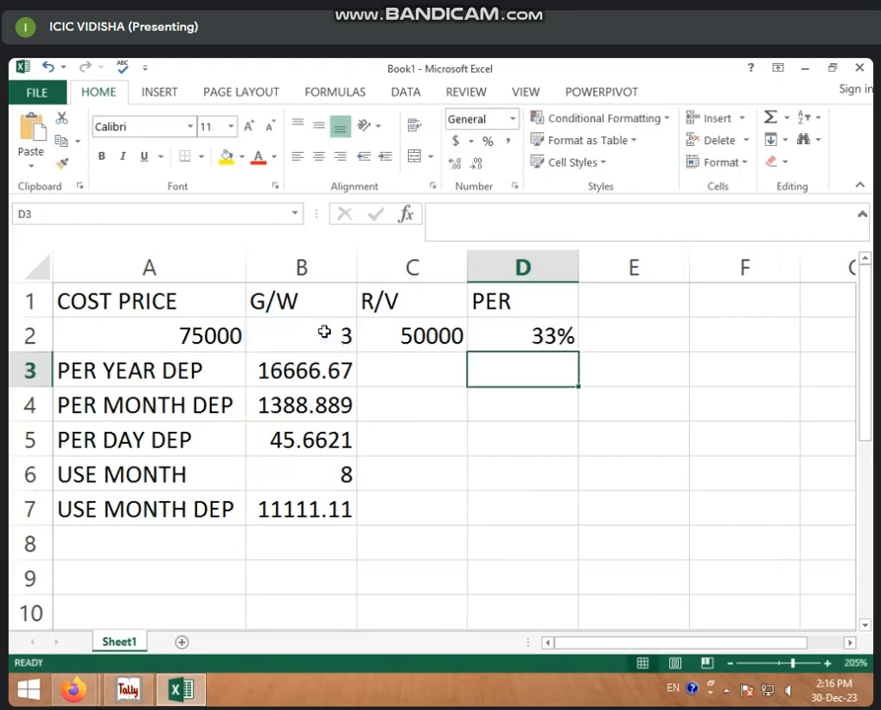
- Clear the PER rate in D2 and re-enter it as one divided by the G/W value, =1/B2
{"action": "left_click", "coordinate": [512, 332]}
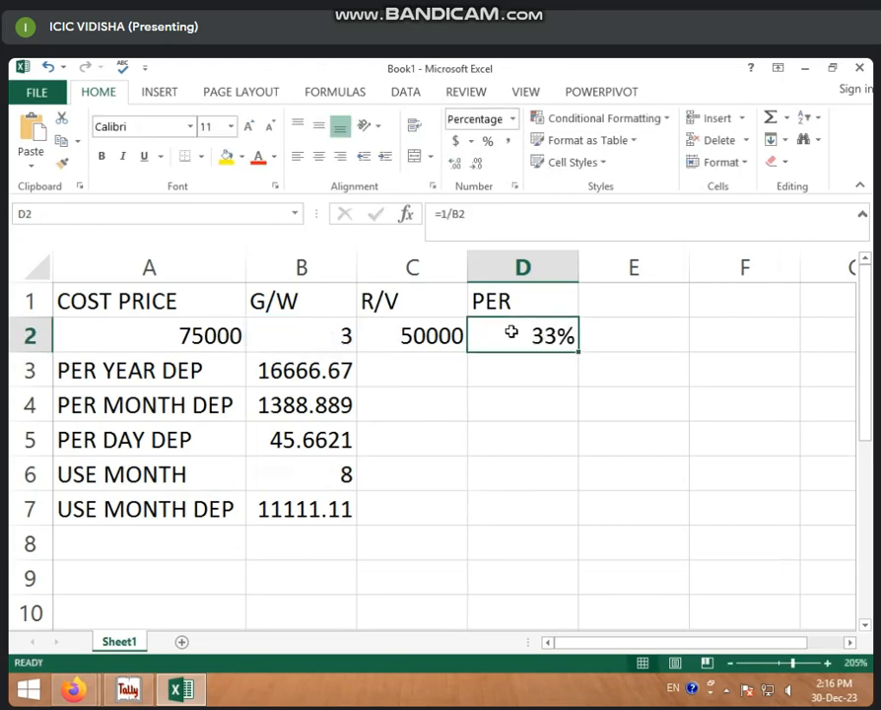
{"action": "key", "text": "BackSpace"}
{"action": "type", "text": "="}
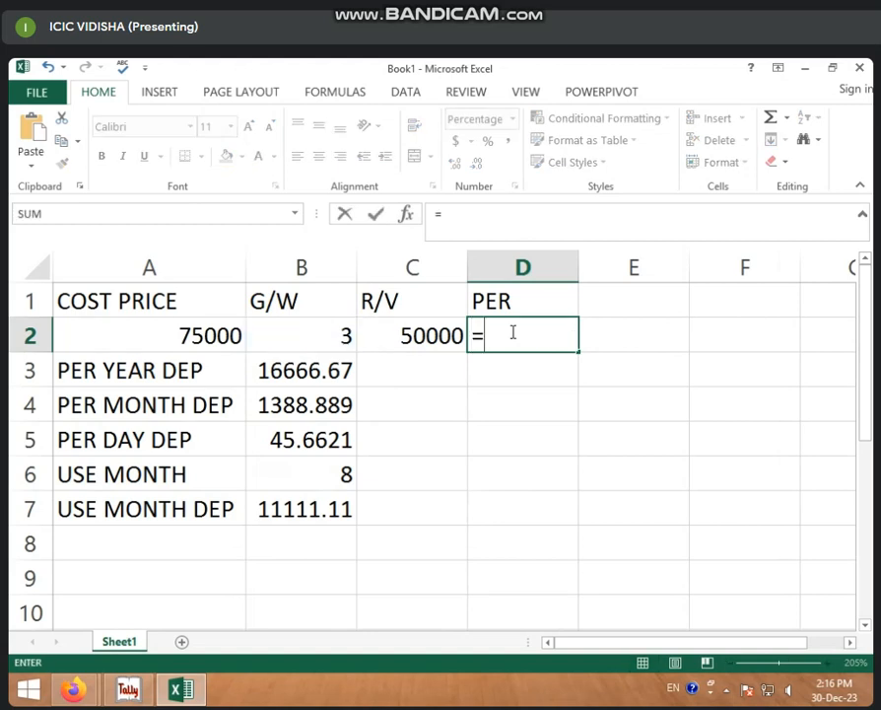
{"action": "type", "text": "1/"}
{"action": "left_click", "coordinate": [338, 337]}
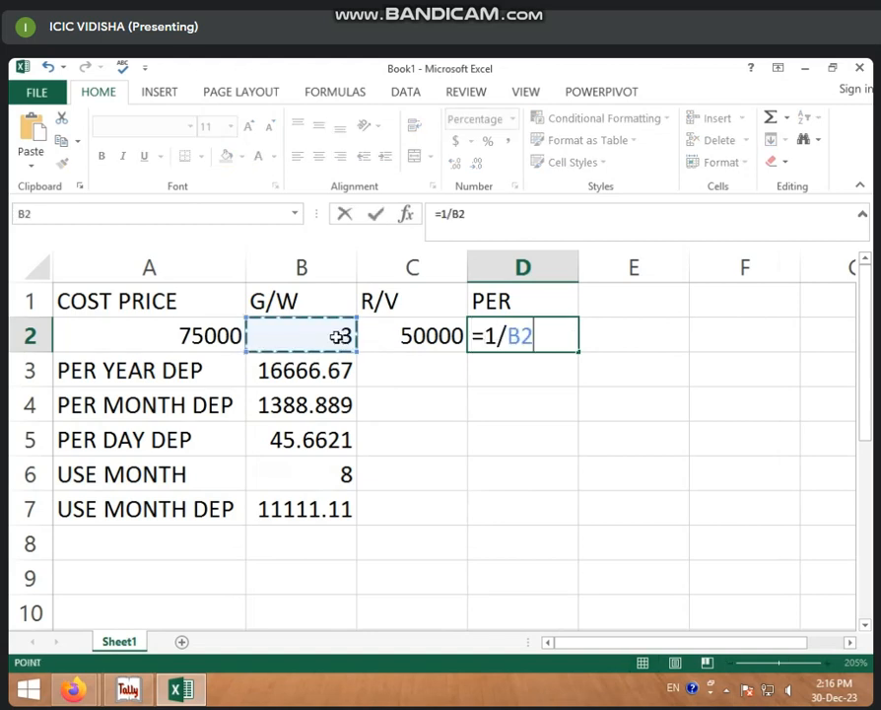
{"action": "key", "text": "Return"}
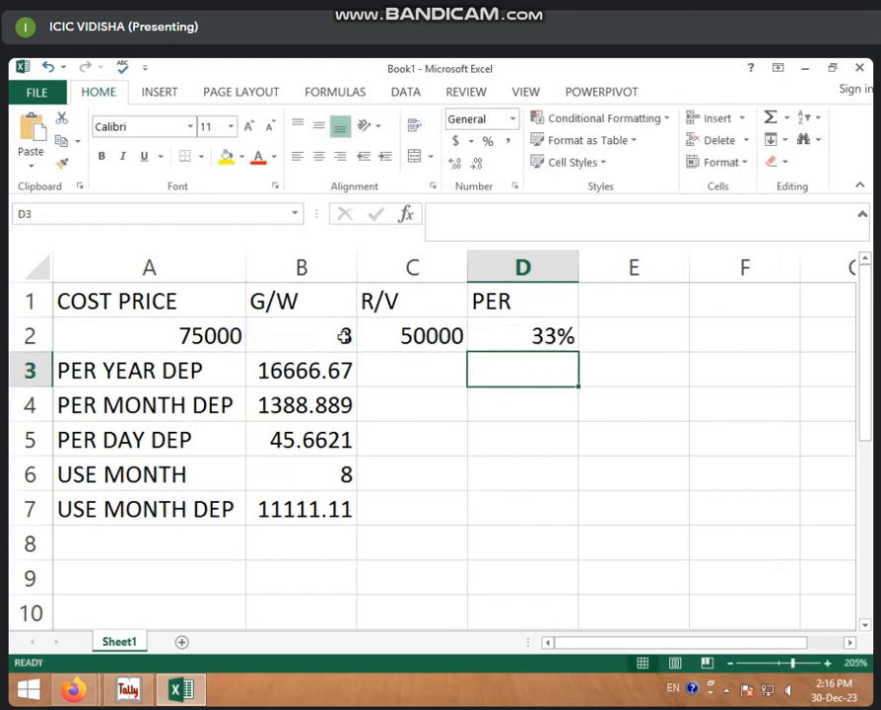
{"action": "left_click", "coordinate": [480, 337]}
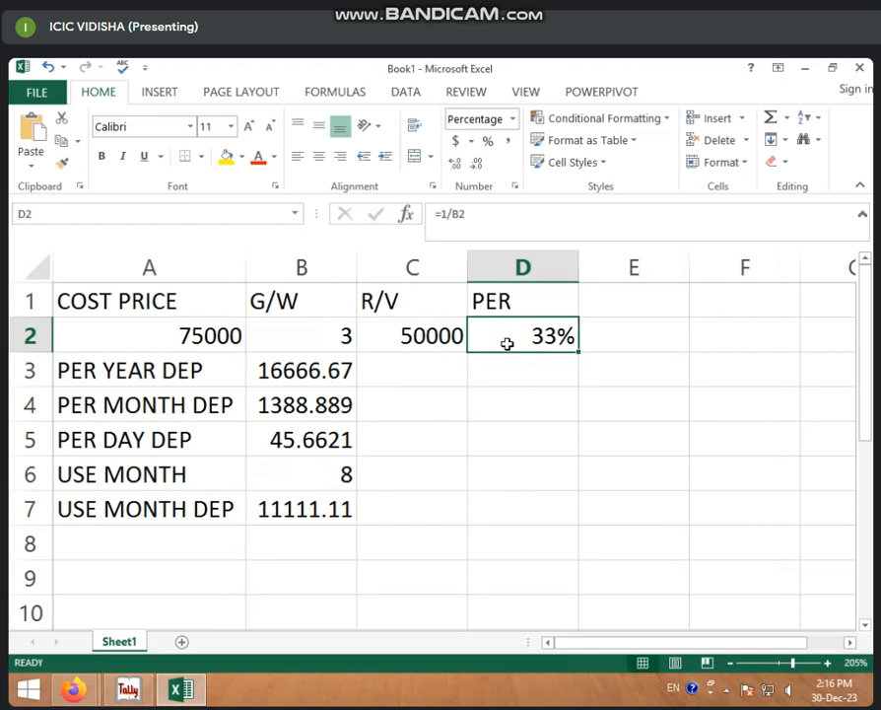
{"action": "left_click", "coordinate": [524, 365]}
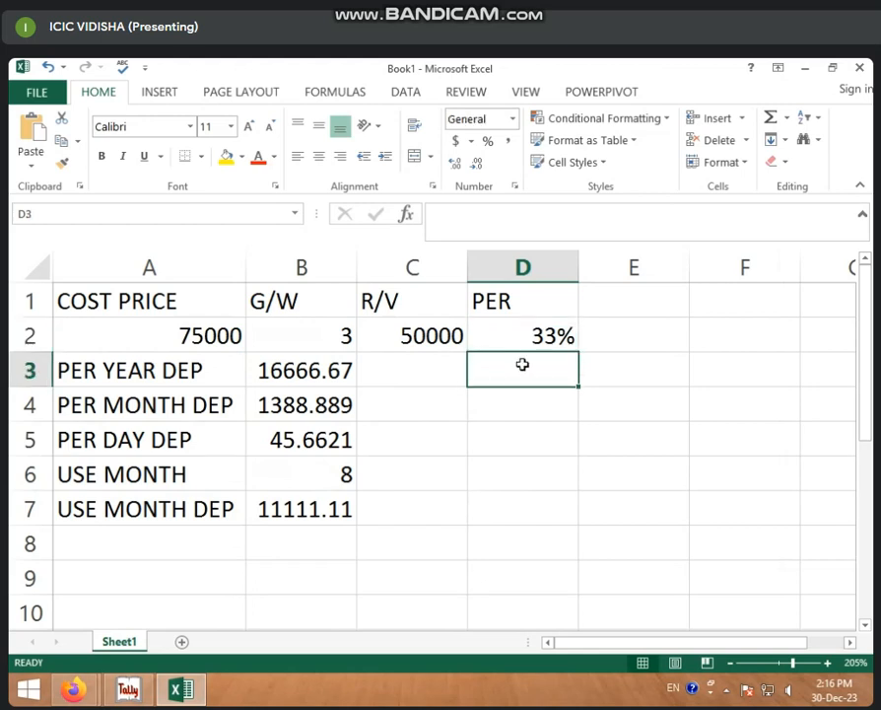
{"action": "left_click", "coordinate": [522, 342]}
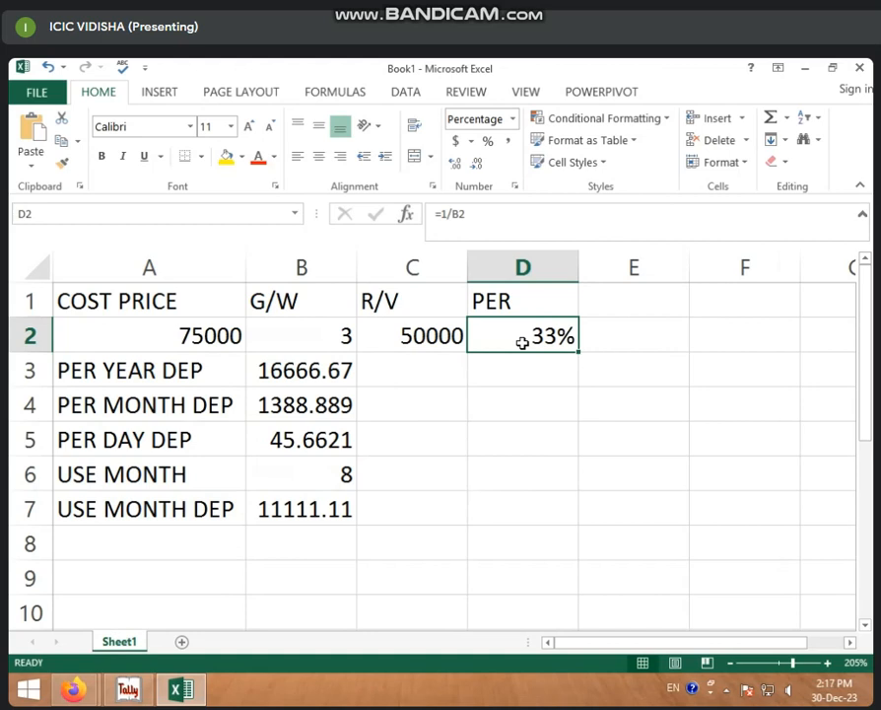
- Try 2 as the G/W value in B2 to test the PER formula, and set it back to 3
{"action": "left_click", "coordinate": [333, 339]}
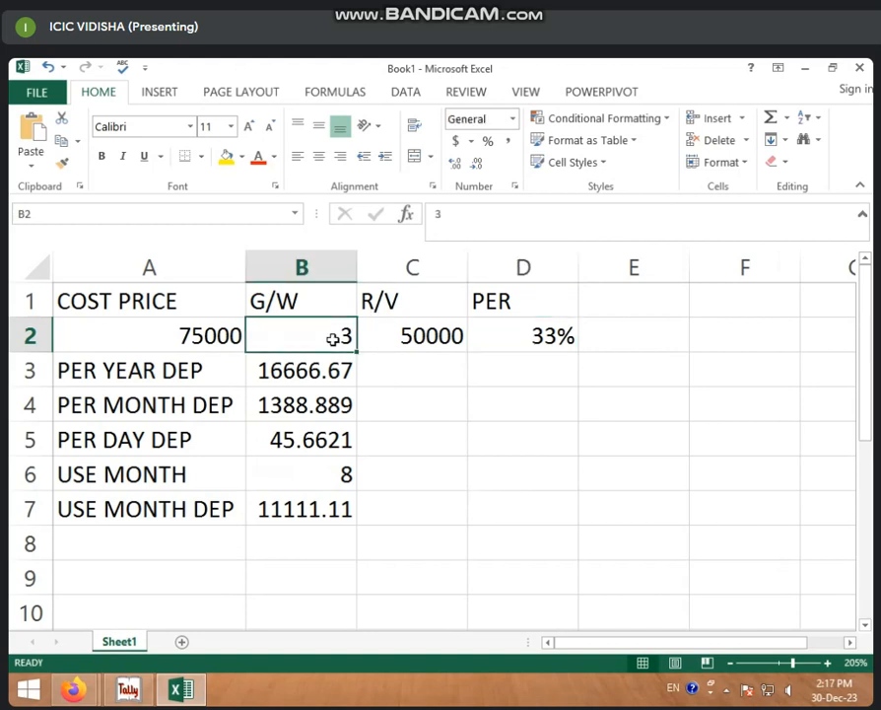
{"action": "type", "text": "2"}
{"action": "key", "text": "Return"}
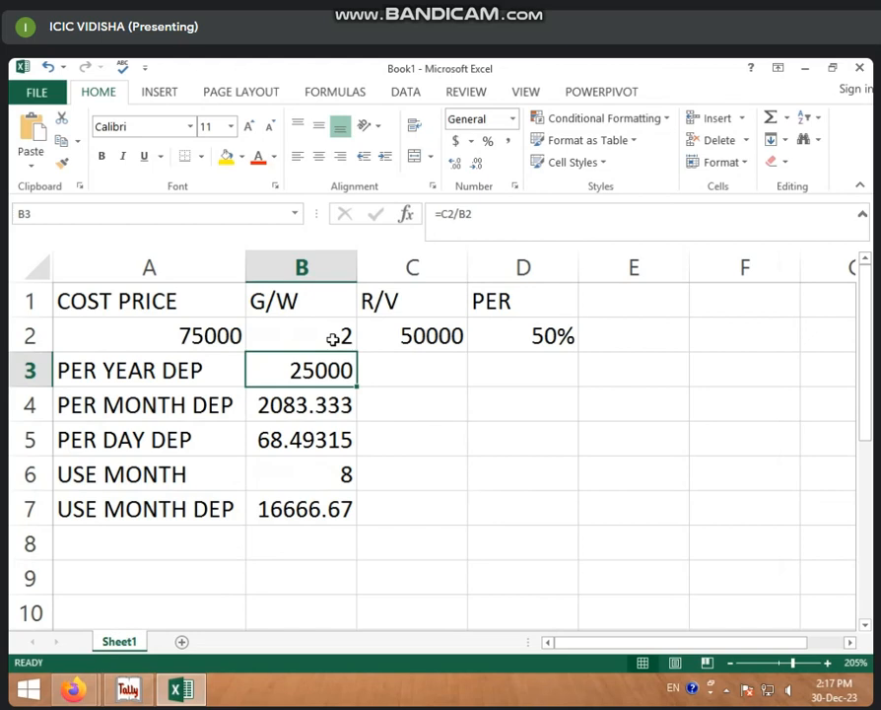
{"action": "left_click", "coordinate": [334, 339]}
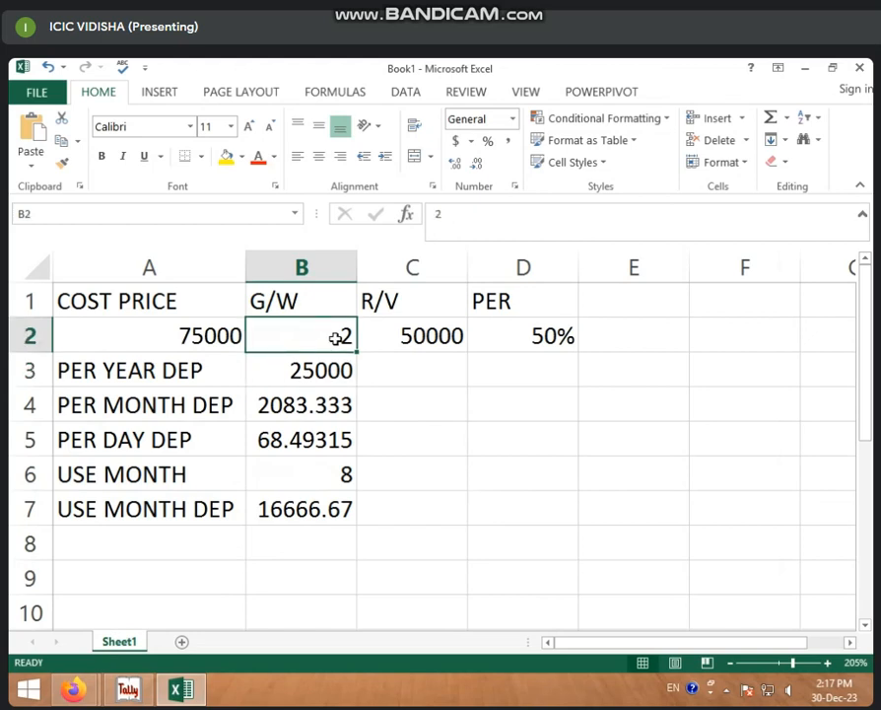
{"action": "type", "text": "3"}
{"action": "key", "text": "Return"}
{"action": "left_click", "coordinate": [505, 335]}
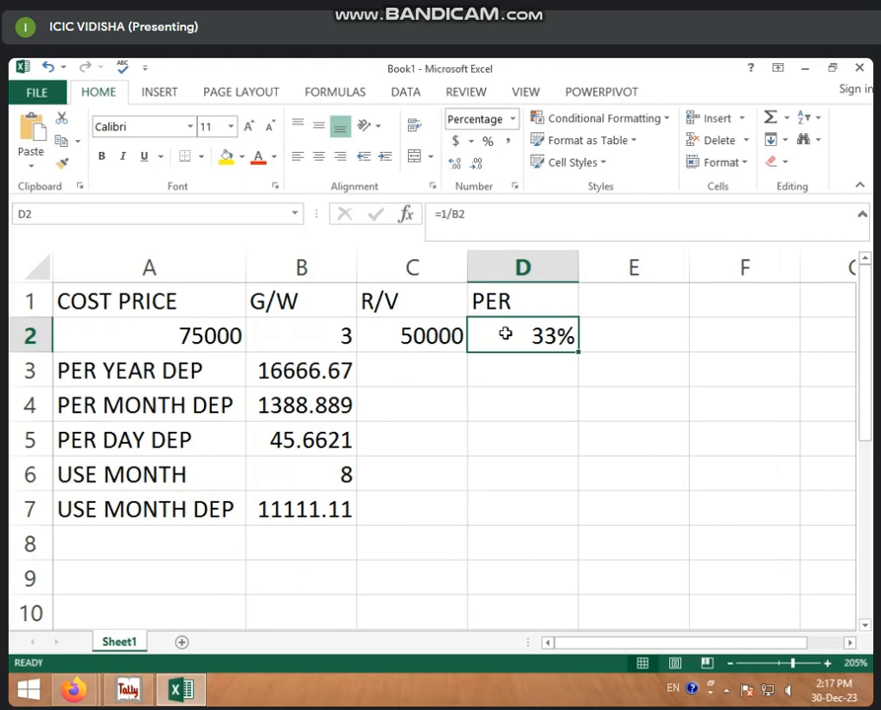
{"action": "left_click", "coordinate": [507, 384]}
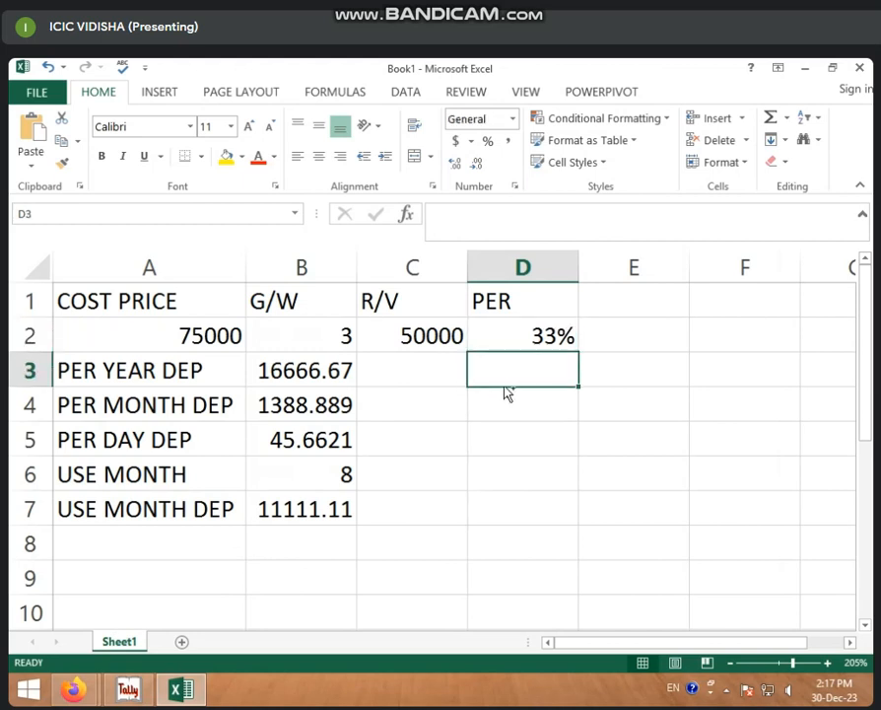
{"action": "scroll", "coordinate": [503, 387], "scroll_direction": "down", "scroll_amount": 2}
{"action": "left_click", "coordinate": [477, 404]}
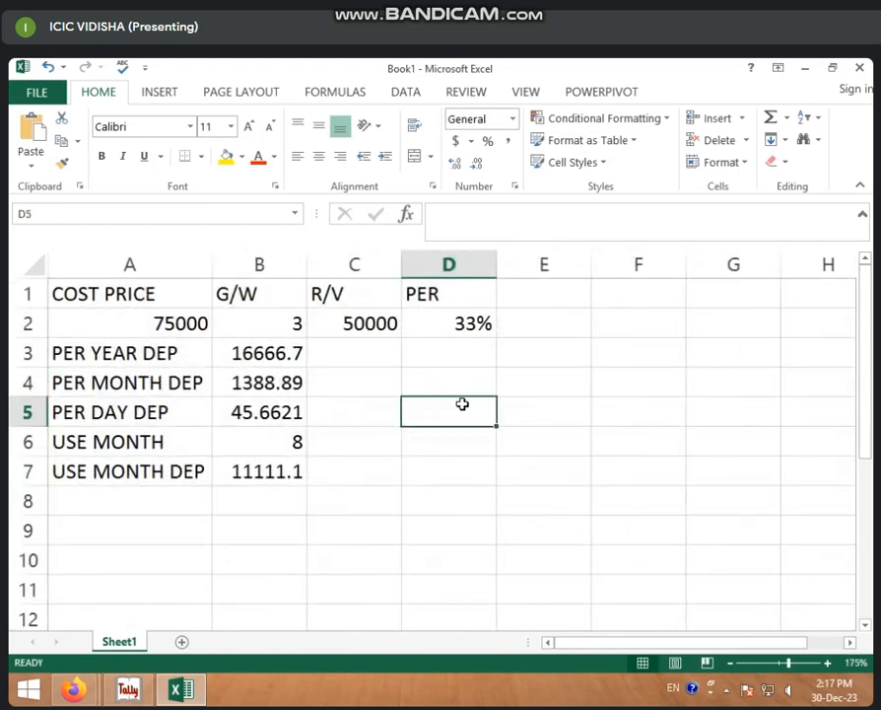
{"action": "left_click", "coordinate": [240, 445]}
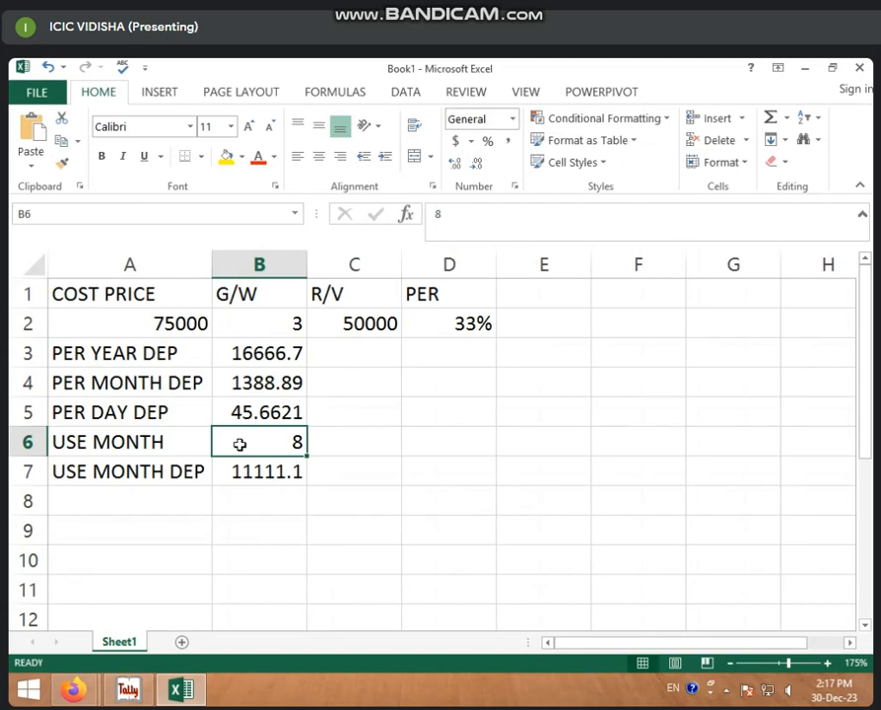
{"action": "left_click", "coordinate": [233, 478]}
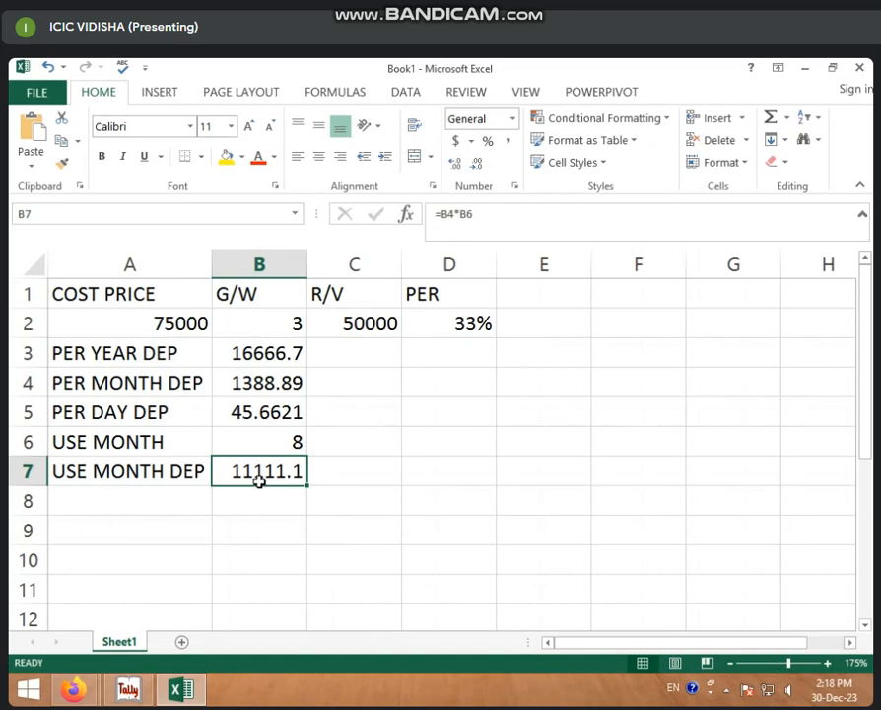
- Enter the label SELLING PRICE in cell A8, below the USE MONTH DEP row
{"action": "left_click", "coordinate": [163, 512]}
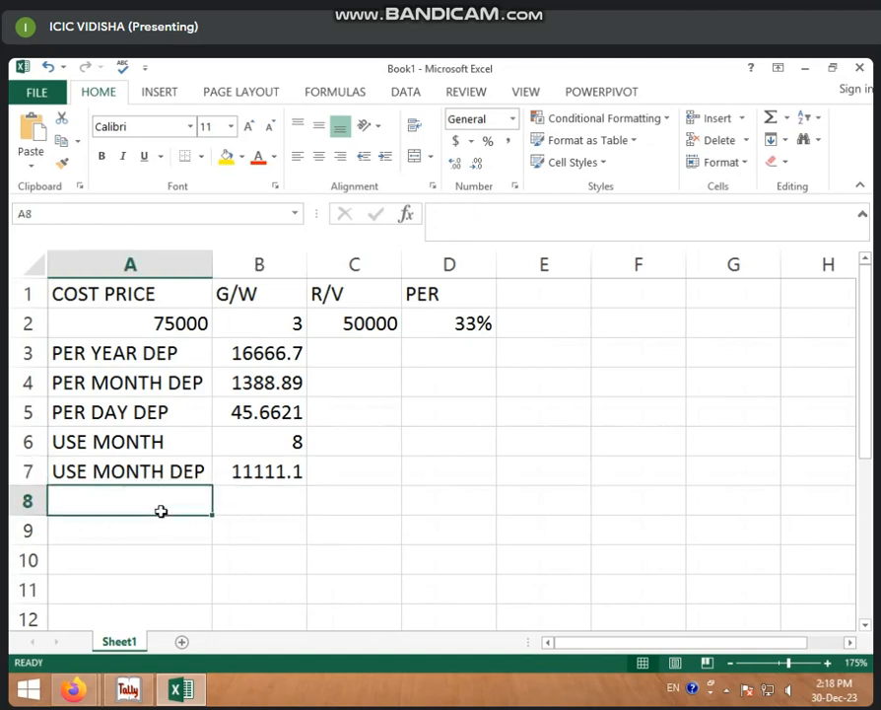
{"action": "type", "text": "SELLING "}
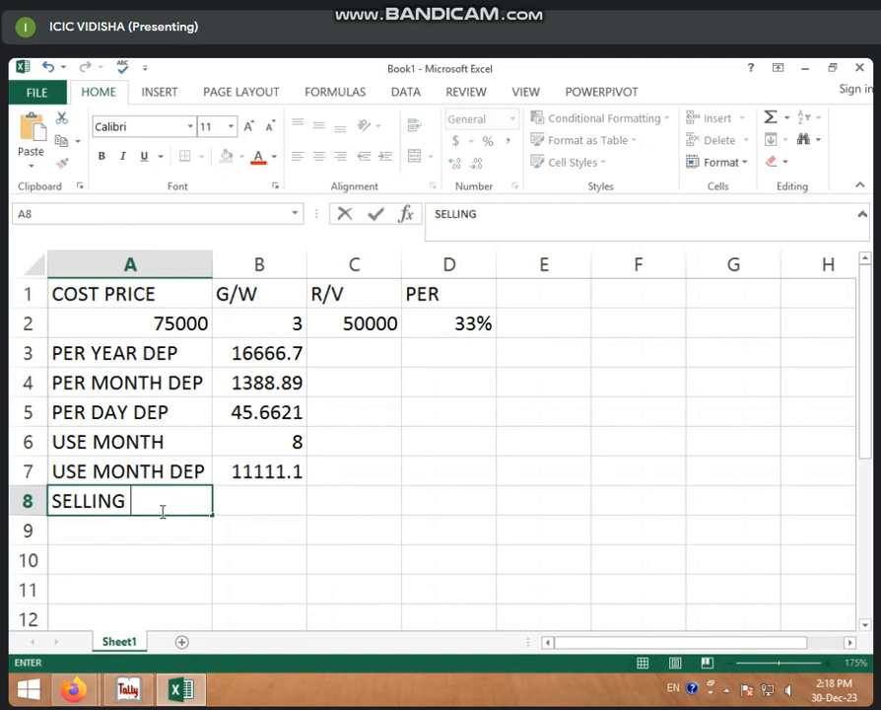
{"action": "type", "text": "PRICE"}
{"action": "key", "text": "Tab"}
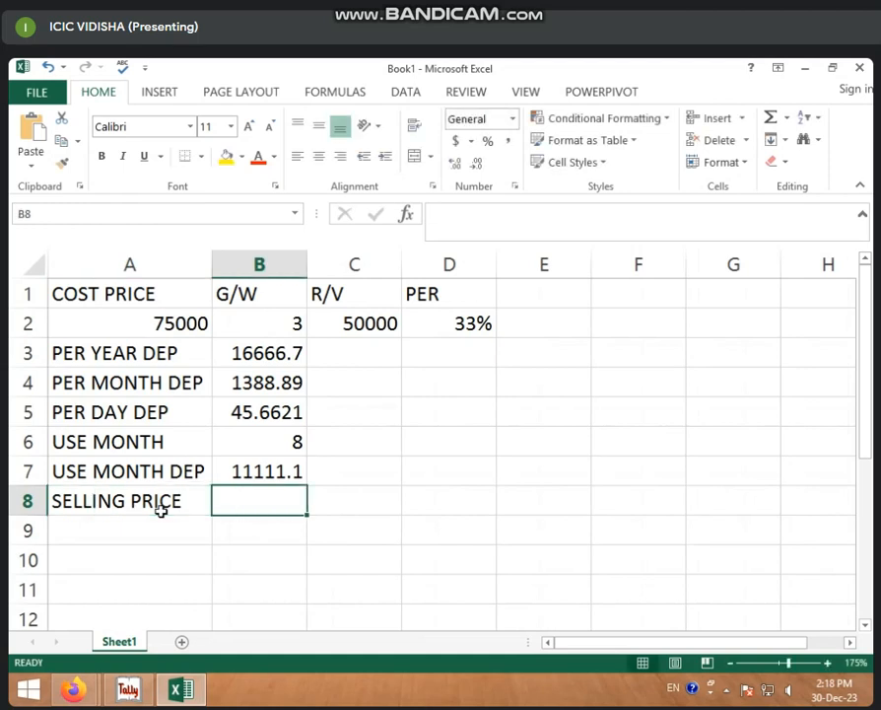
- Calculate the selling price in B8 by subtracting the months-used depreciation from the cost price with =A2-B7
{"action": "type", "text": "="}
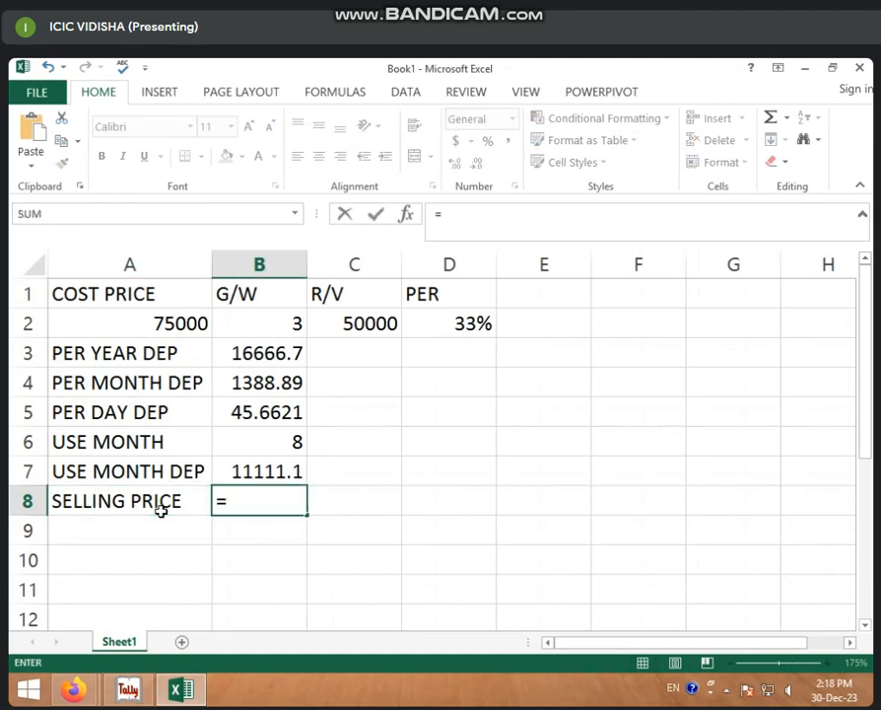
{"action": "left_click", "coordinate": [151, 324]}
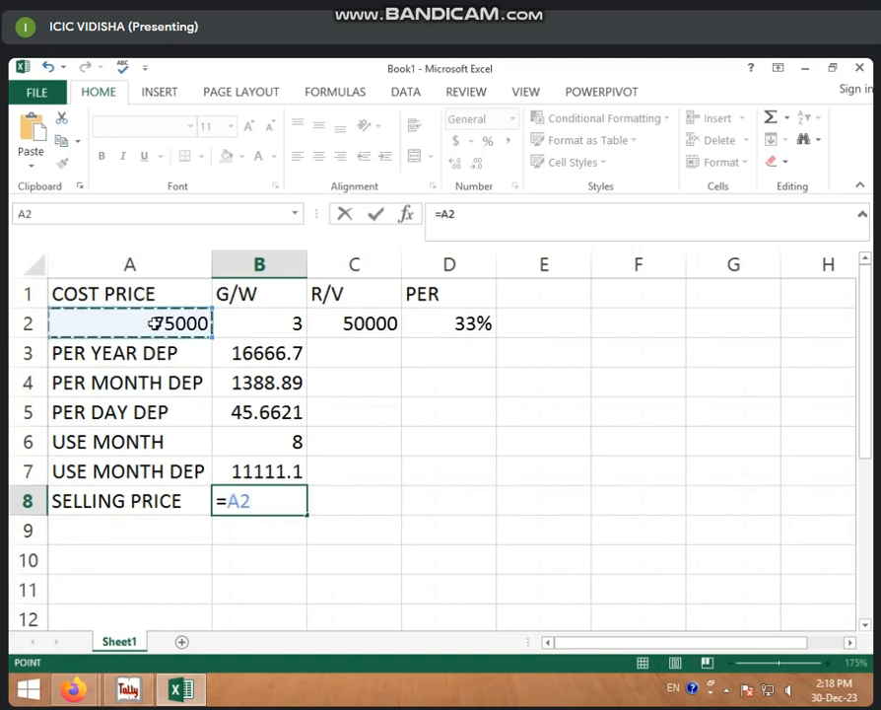
{"action": "type", "text": "-"}
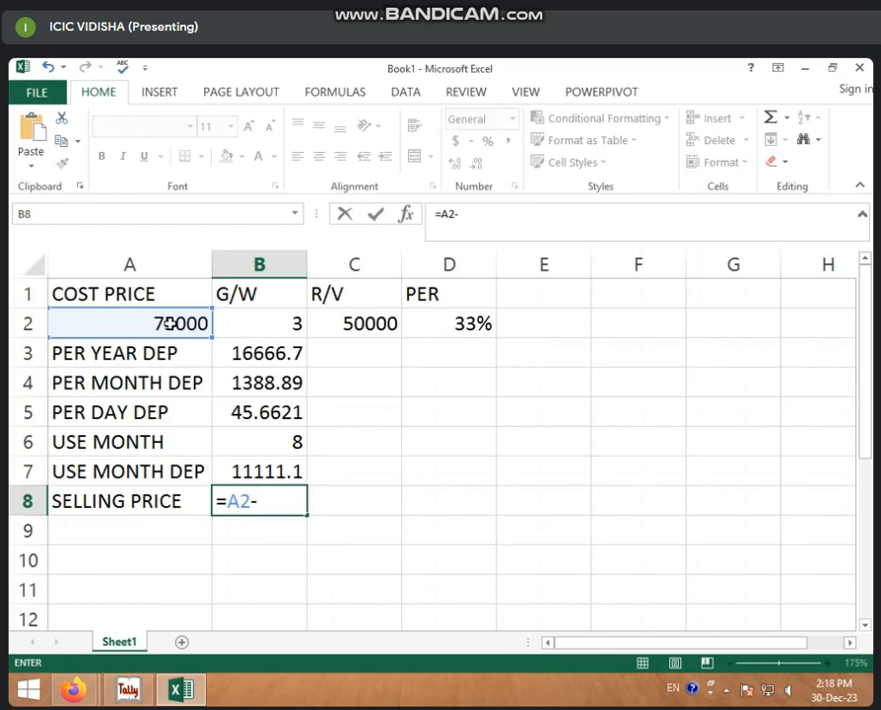
{"action": "left_click", "coordinate": [263, 470]}
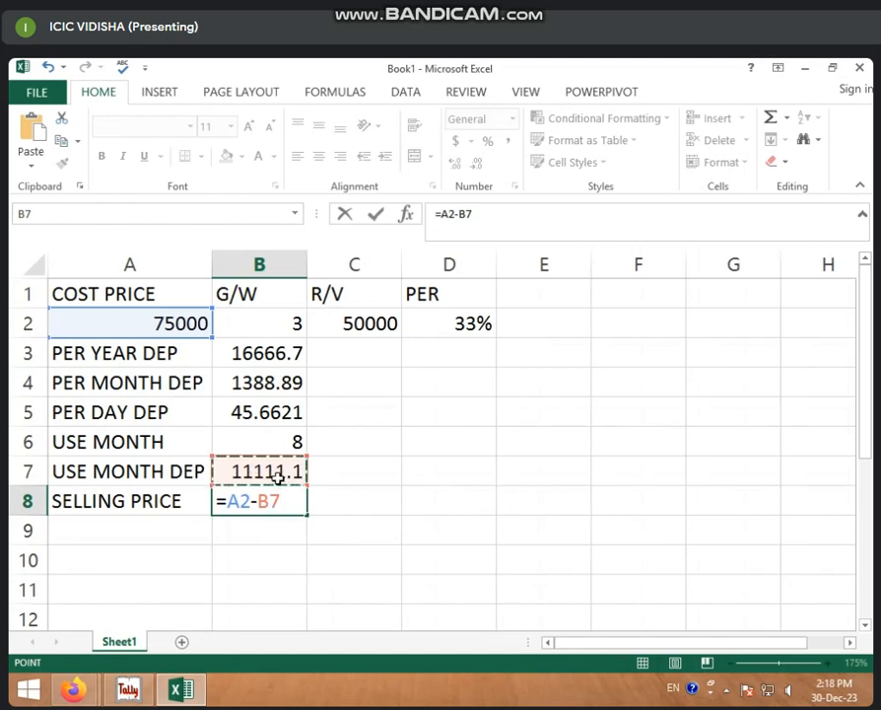
{"action": "key", "text": "Return"}
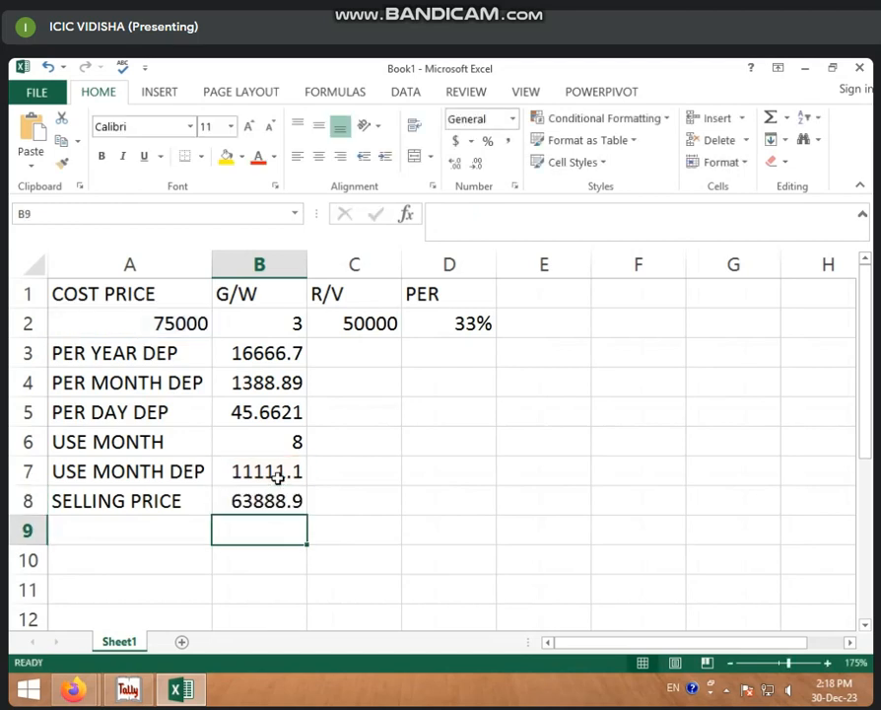
{"action": "left_click", "coordinate": [271, 499]}
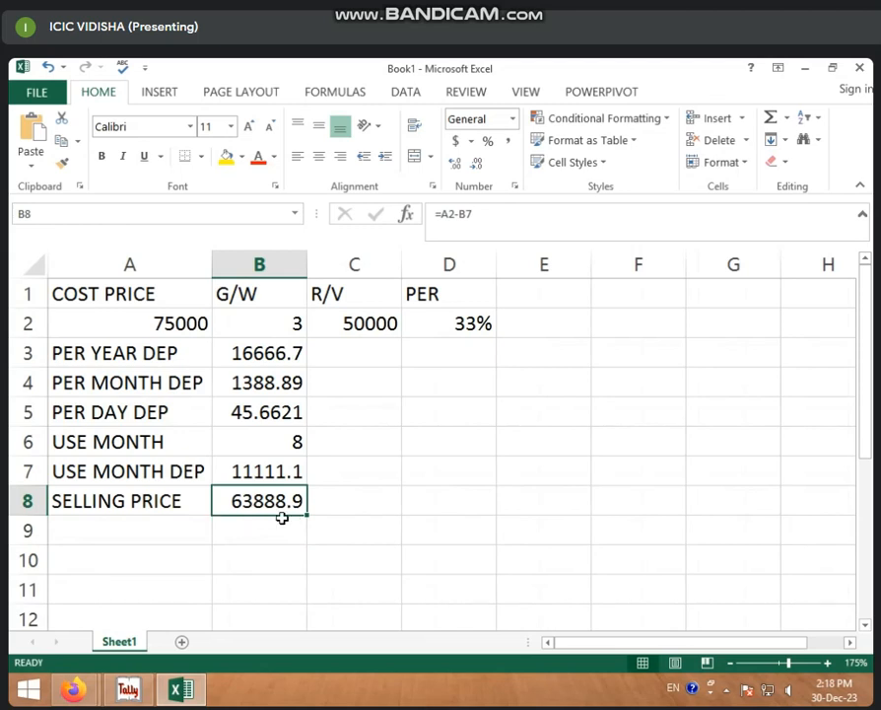
- Enter the label NET SELLING PRICE in cell A9, below the SELLING PRICE row
{"action": "left_click", "coordinate": [126, 536]}
{"action": "type", "text": "NE"}
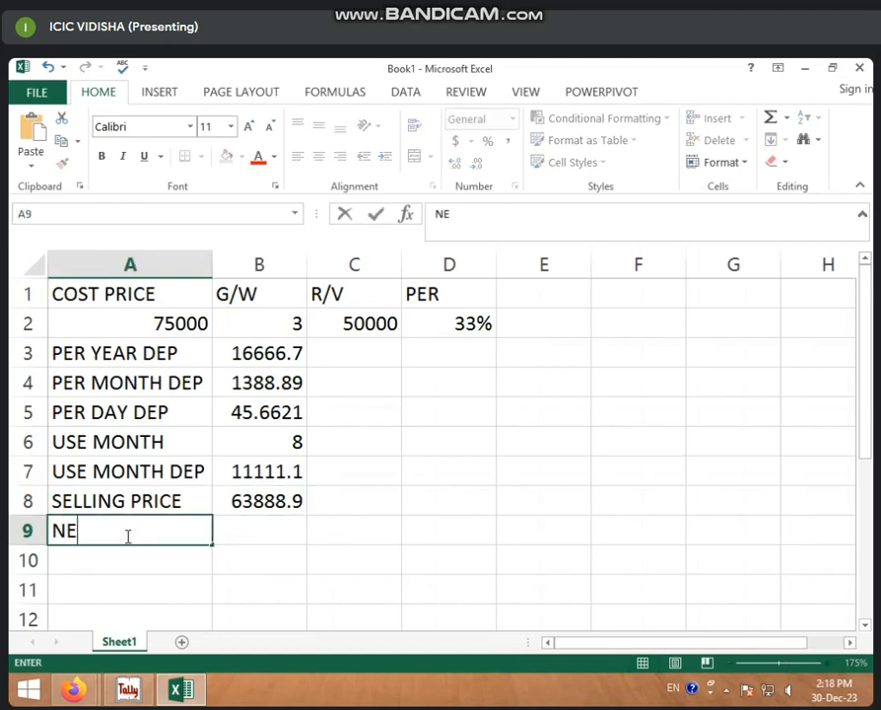
{"action": "type", "text": "T SELLI"}
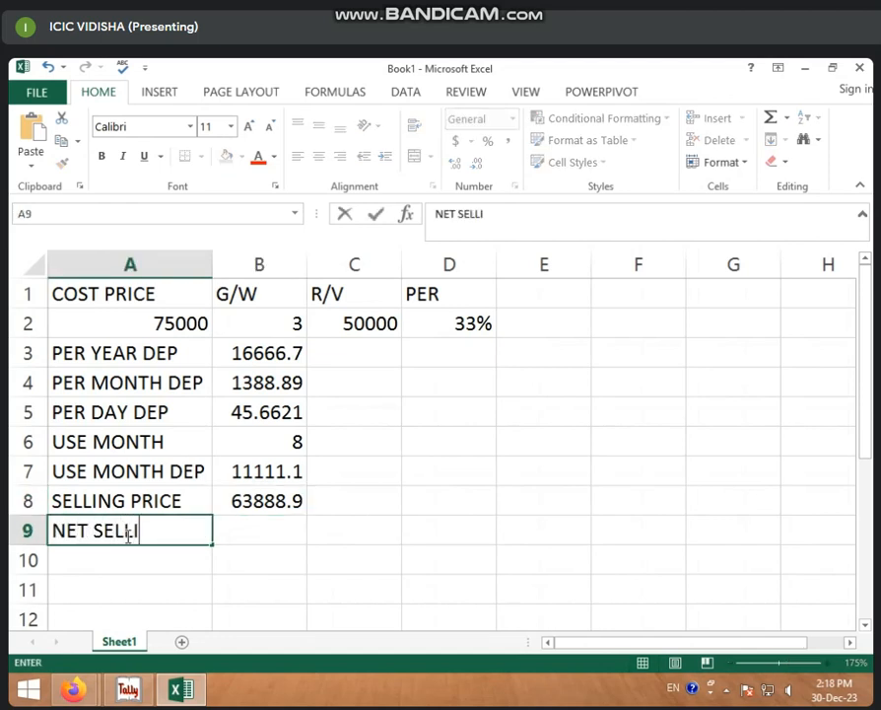
{"action": "type", "text": "NG PRICE"}
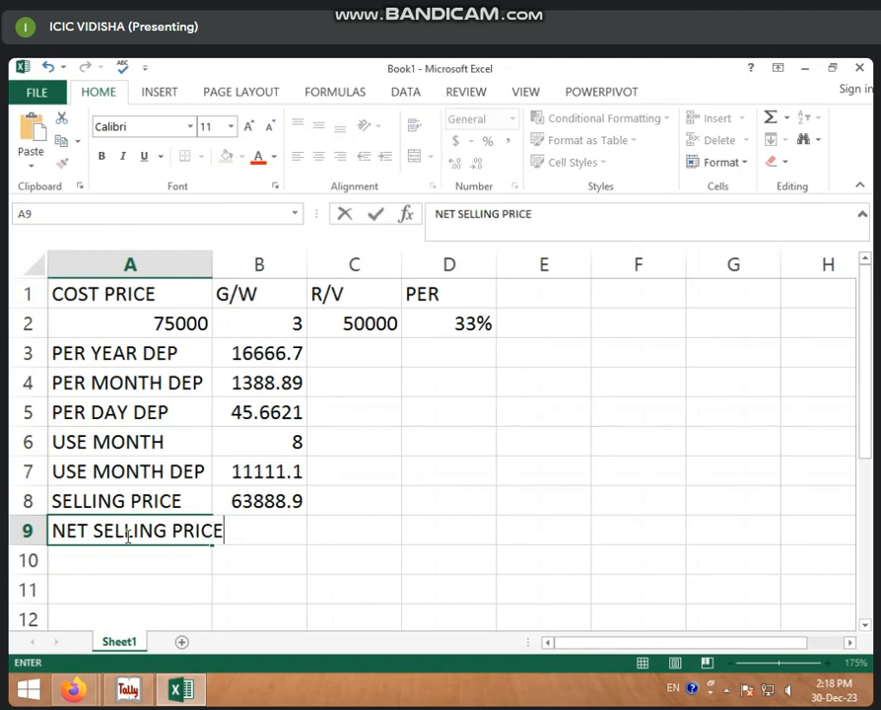
{"action": "key", "text": "Tab"}
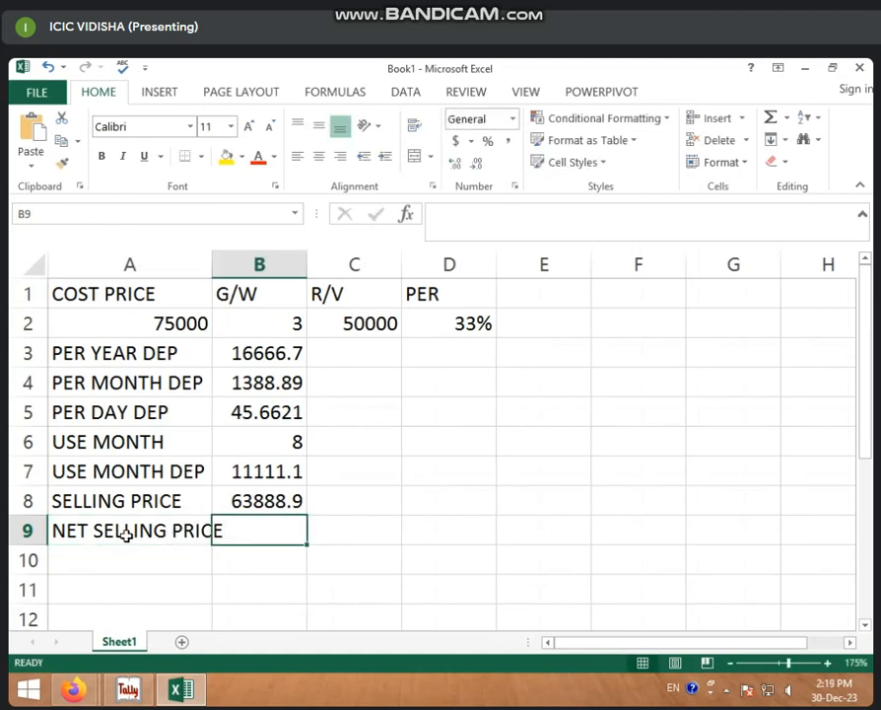
- Widen column A so that the NET SELLING PRICE label fits inside its cell
{"action": "left_click_drag", "start_coordinate": [211, 264], "coordinate": [248, 264]}
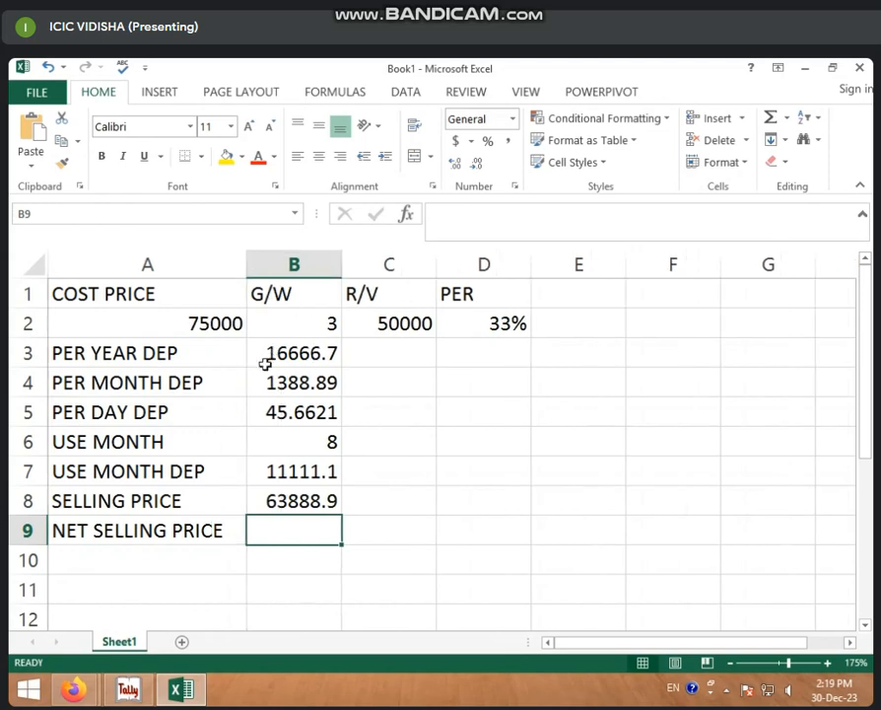
{"action": "left_click", "coordinate": [282, 503]}
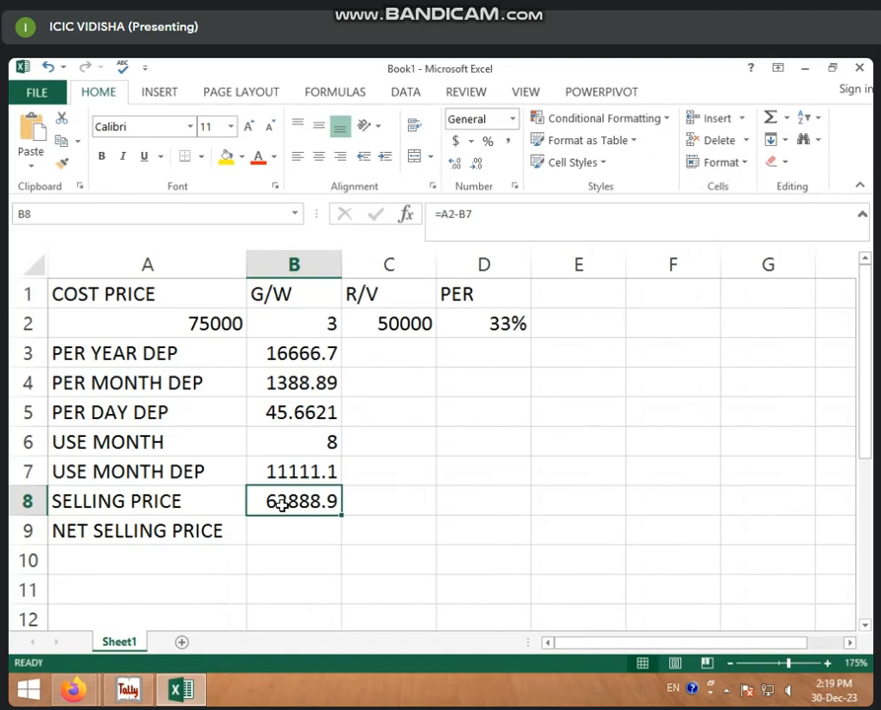
{"action": "type", "text": "60000"}
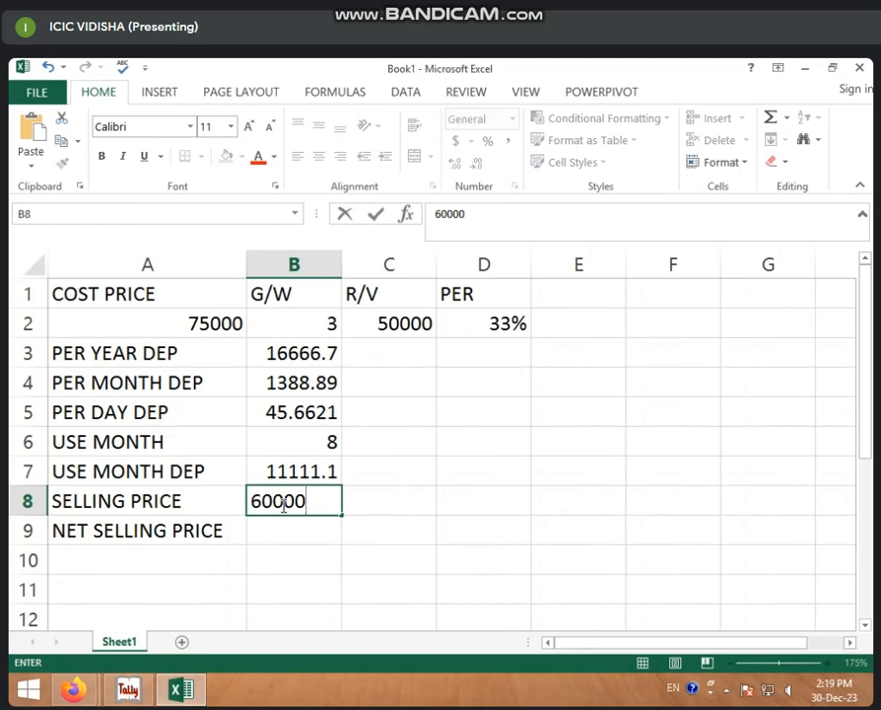
{"action": "key", "text": "BackSpace"}
{"action": "key", "text": "BackSpace"}
{"action": "key", "text": "BackSpace"}
{"action": "key", "text": "BackSpace"}
{"action": "key", "text": "BackSpace"}
{"action": "type", "text": "=A2-B7"}
{"action": "key", "text": "Return"}
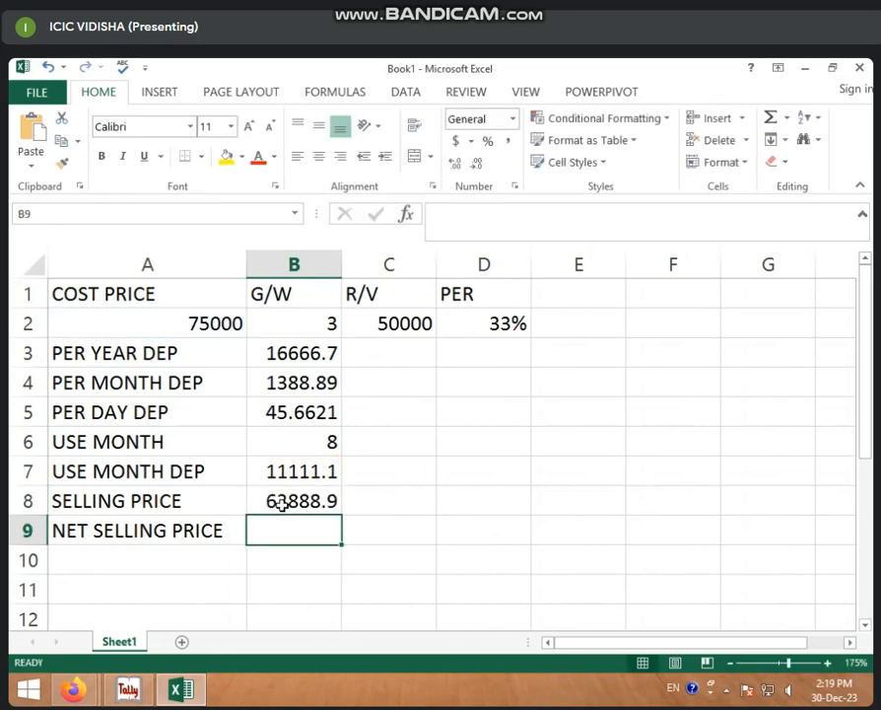
- Enter 60000 as the net selling price in cell B9
{"action": "type", "text": "60"}
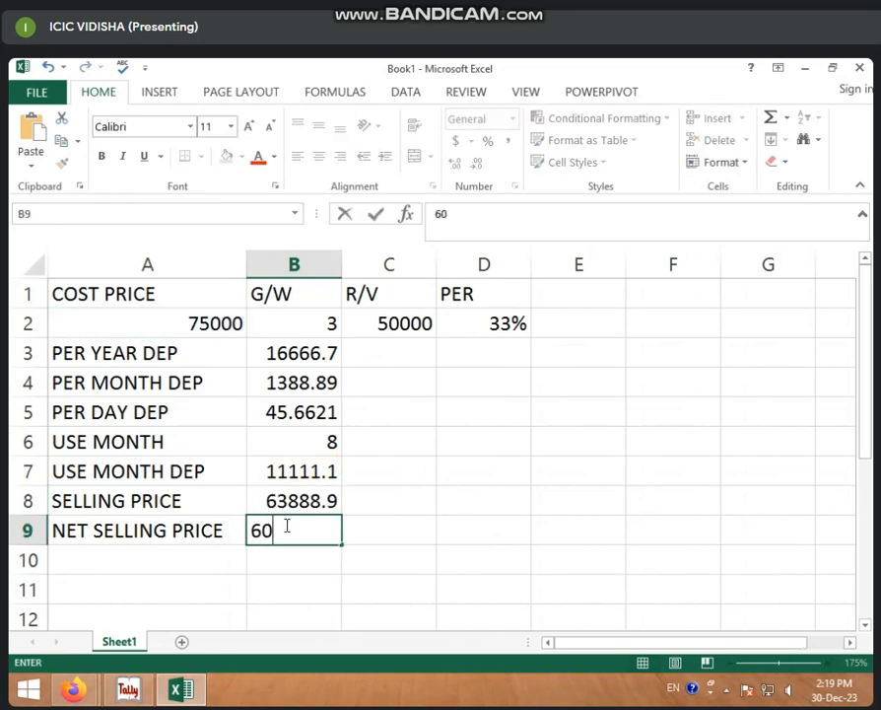
{"action": "type", "text": "000"}
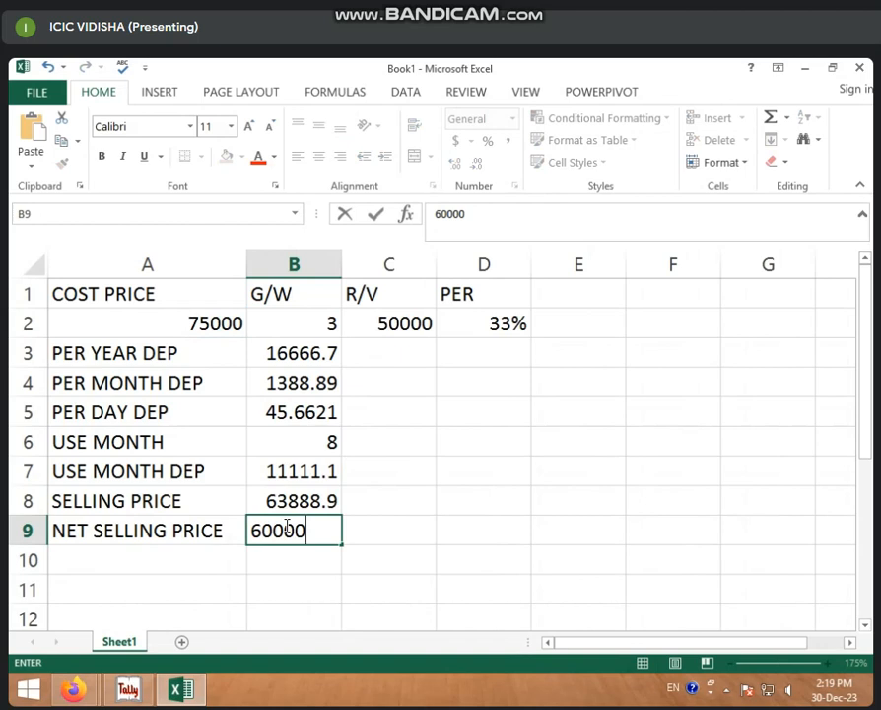
{"action": "key", "text": "Return"}
{"action": "left_click", "coordinate": [286, 505]}
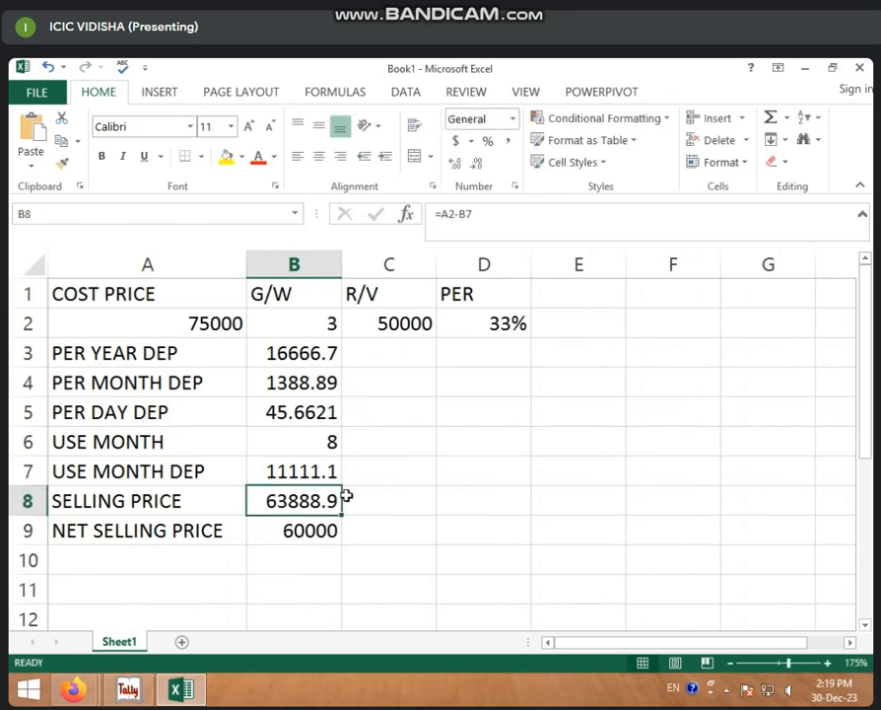
{"action": "left_click", "coordinate": [322, 533]}
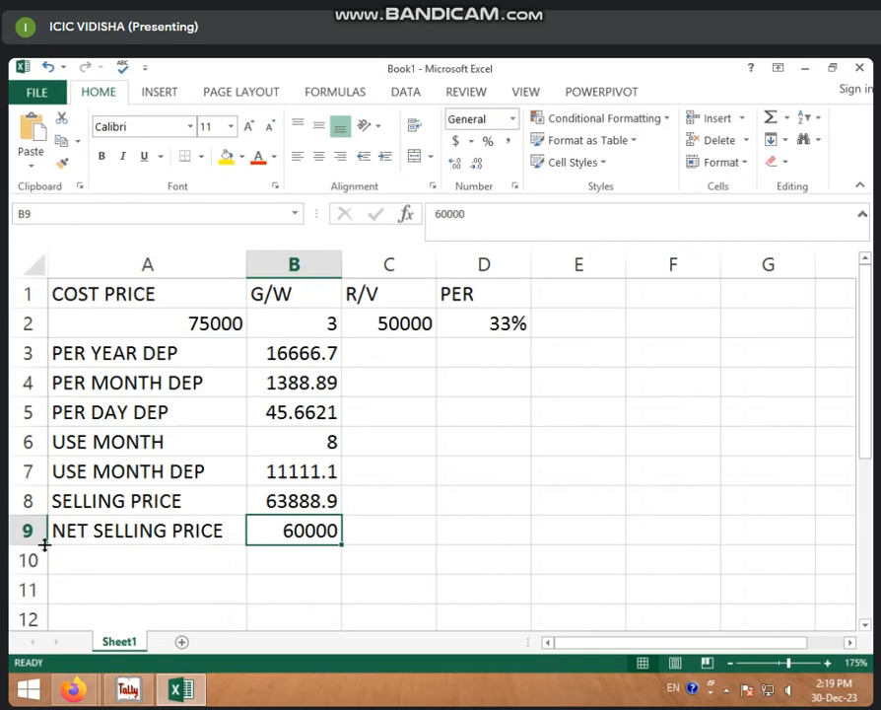
- Enter the label PROFIT / LOSS in cell A10, below the NET SELLING PRICE row
{"action": "left_click", "coordinate": [170, 558]}
{"action": "type", "text": "P"}
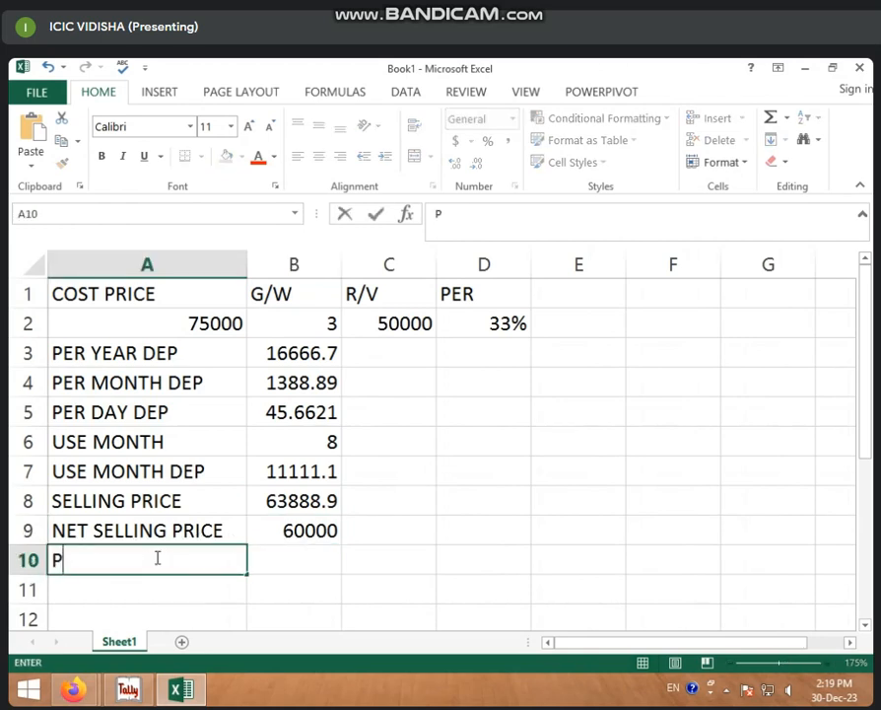
{"action": "type", "text": "ROFI"}
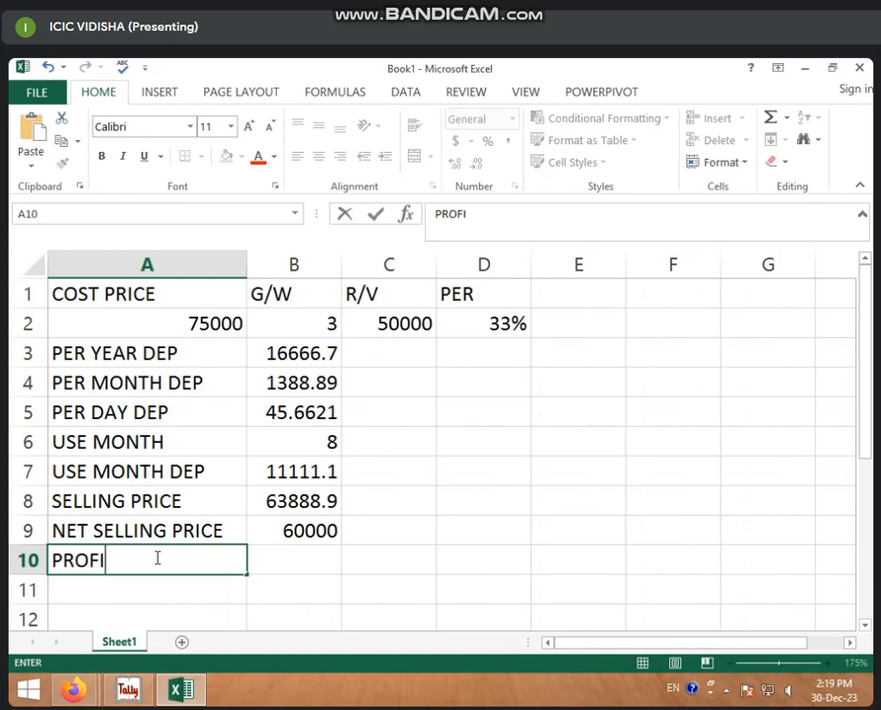
{"action": "type", "text": "T / LOSS"}
{"action": "key", "text": "Tab"}
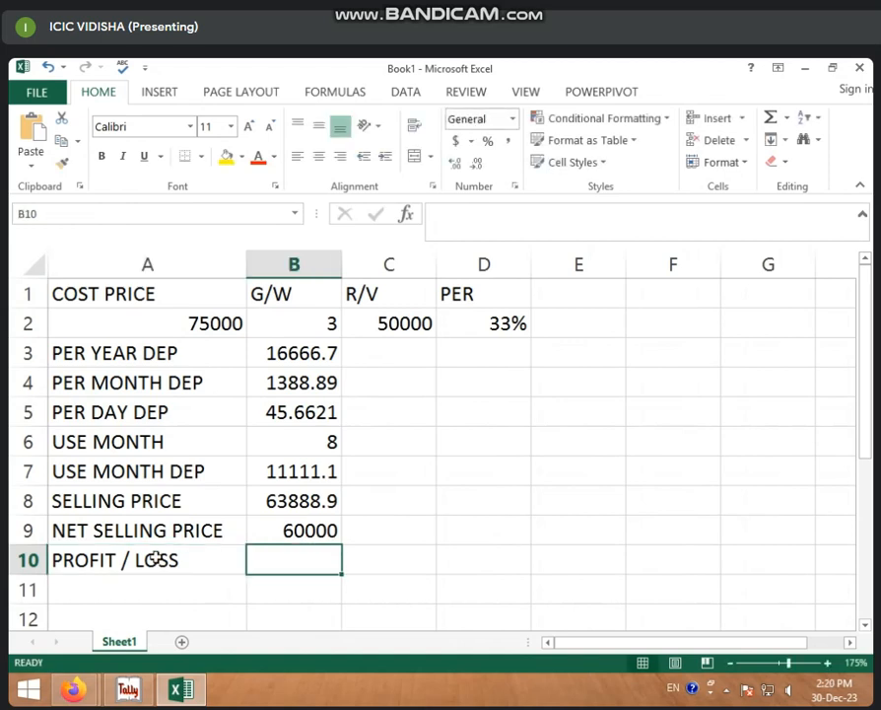
- Try the formula =B8-B9 for the profit or loss in B10, and clear the cell again
{"action": "type", "text": "="}
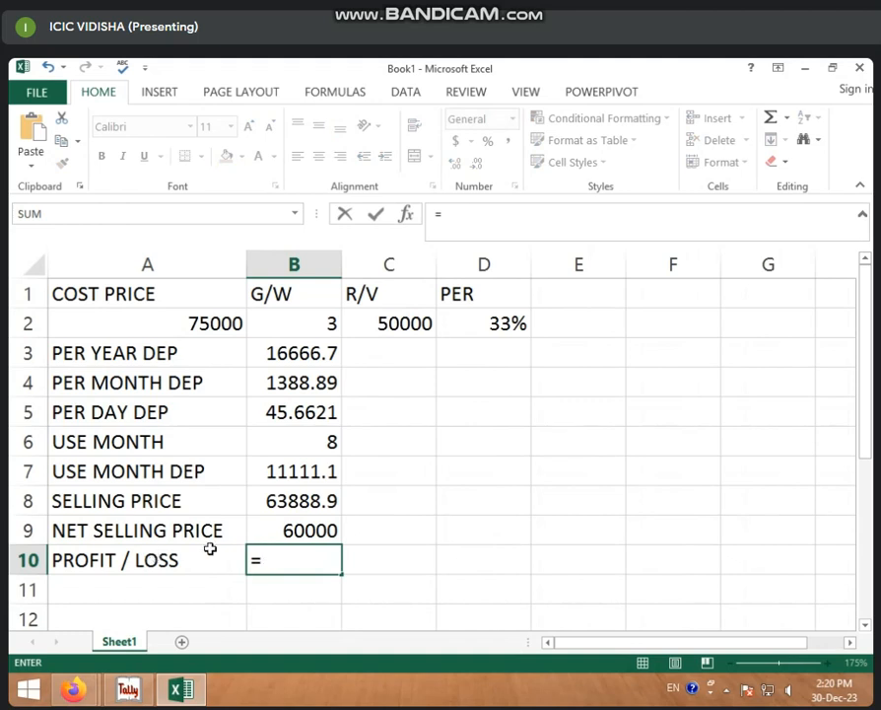
{"action": "left_click", "coordinate": [287, 502]}
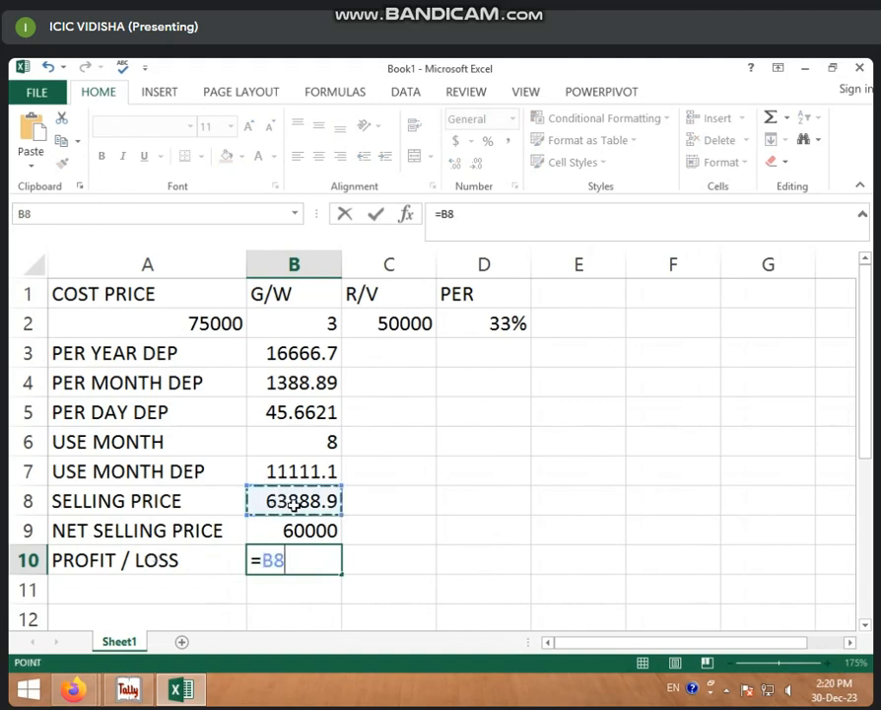
{"action": "type", "text": "-"}
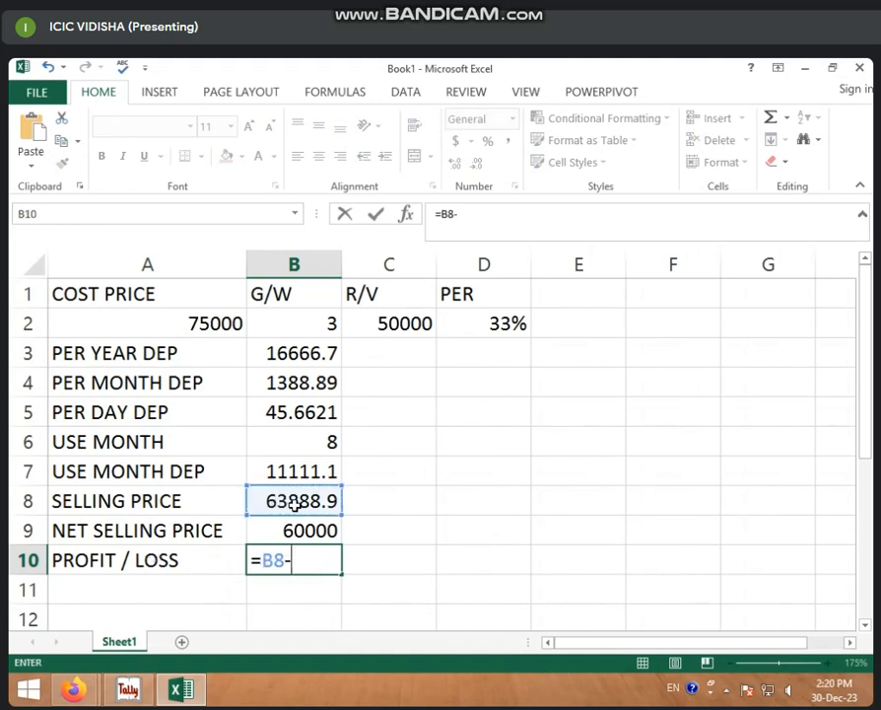
{"action": "left_click", "coordinate": [293, 529]}
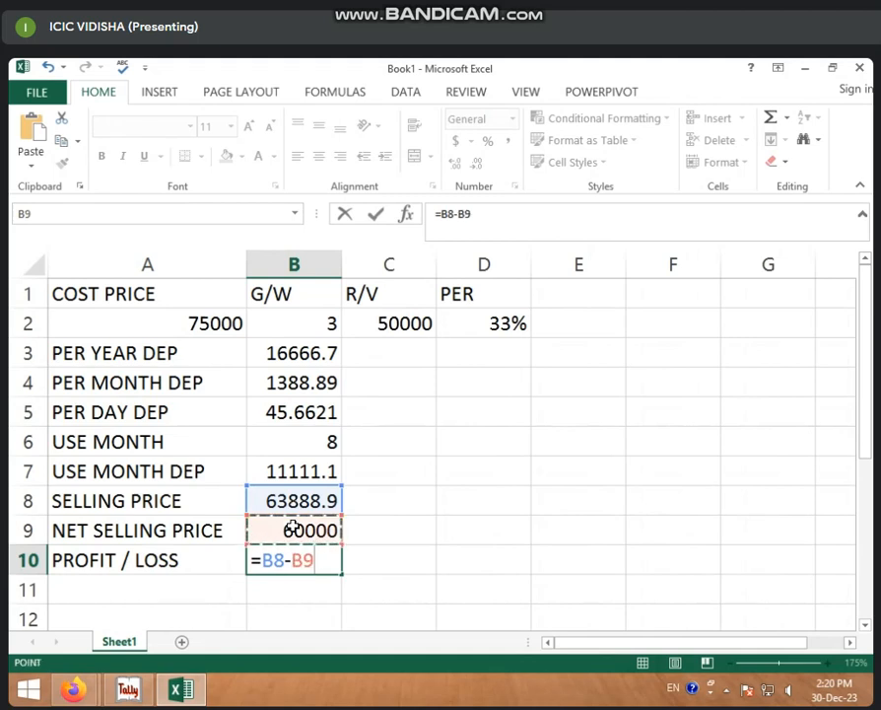
{"action": "key", "text": "Return"}
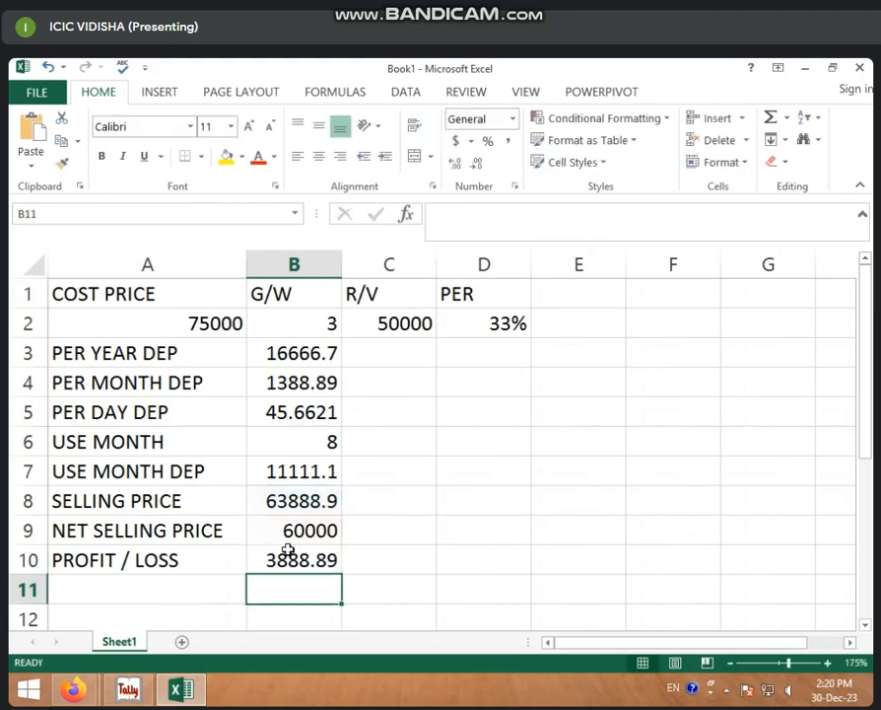
{"action": "left_click", "coordinate": [284, 560]}
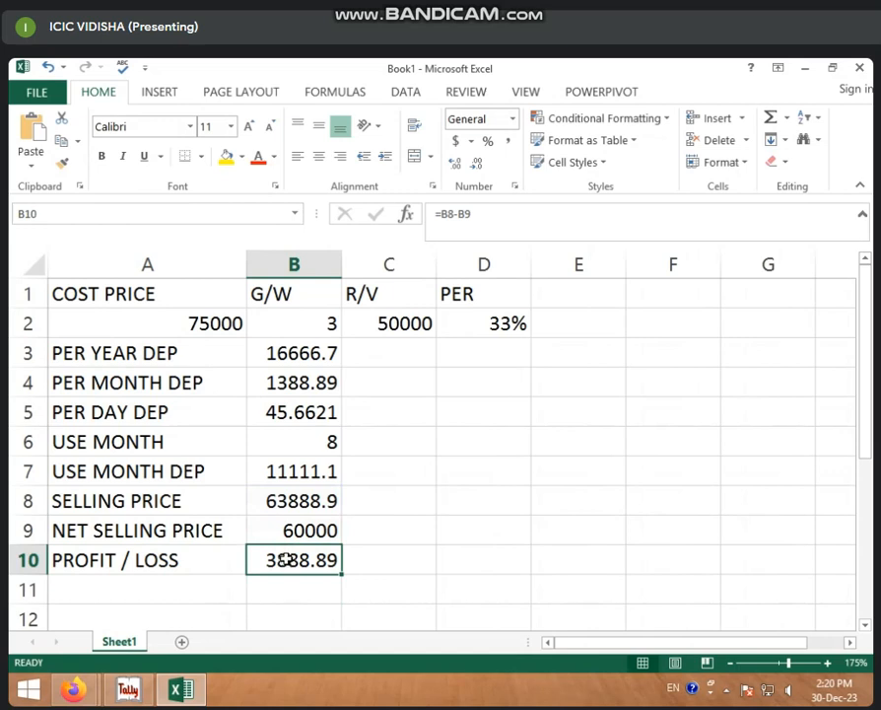
{"action": "key", "text": "BackSpace"}
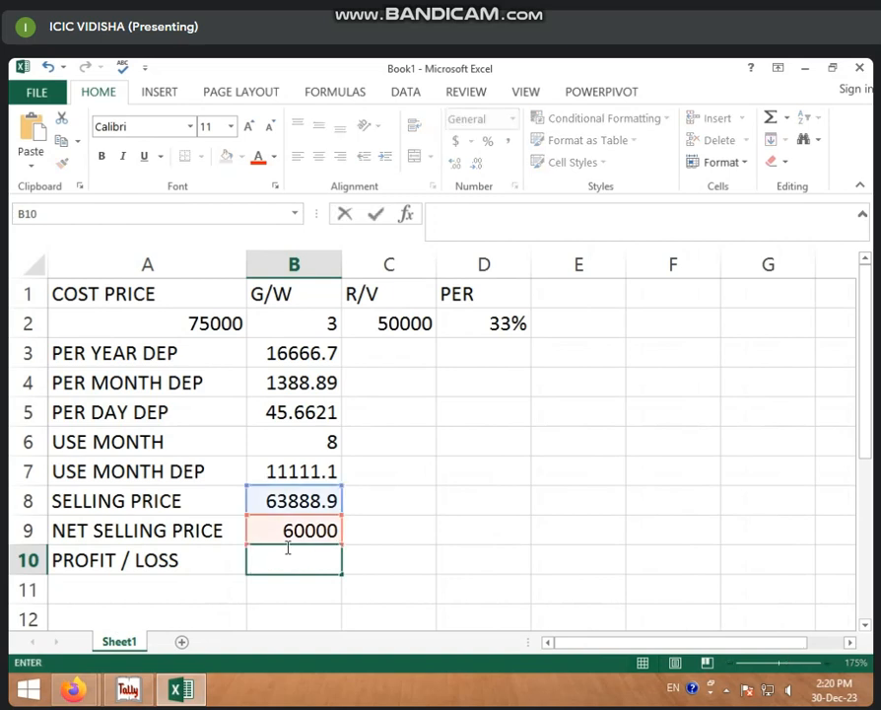
{"action": "left_click", "coordinate": [379, 534]}
{"action": "left_click", "coordinate": [277, 569]}
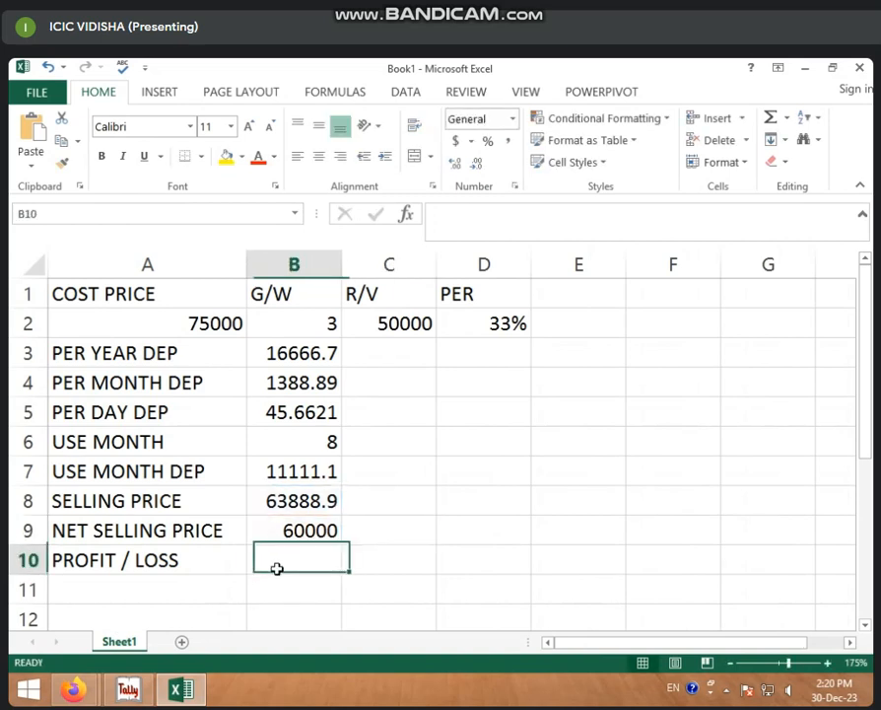
- Calculate the profit or loss in B10 by subtracting the selling price from the net selling price with =B9-B8
{"action": "left_click", "coordinate": [291, 503]}
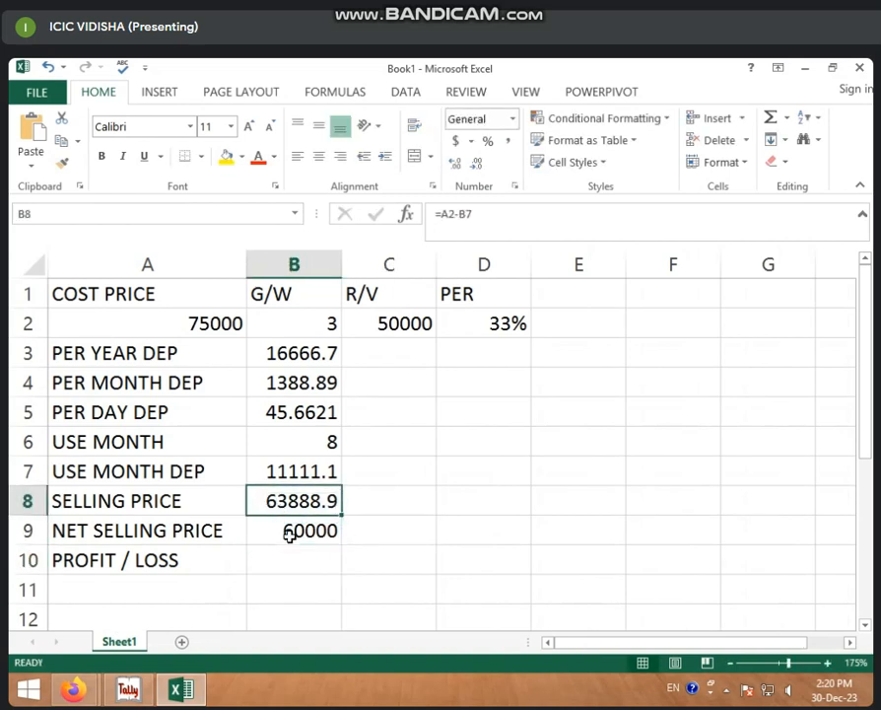
{"action": "left_click", "coordinate": [288, 534]}
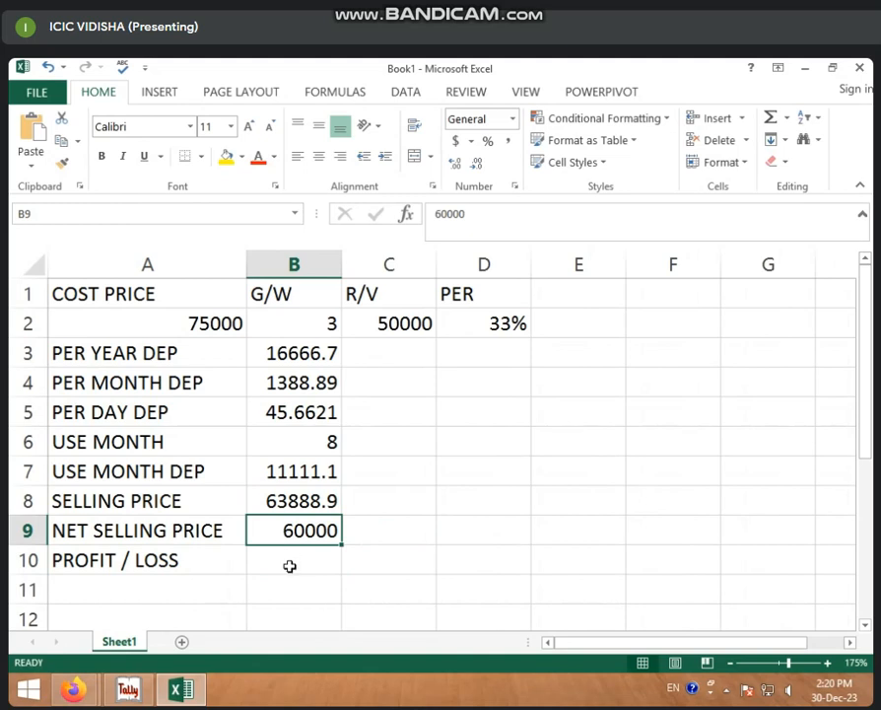
{"action": "left_click", "coordinate": [290, 562]}
{"action": "type", "text": "="}
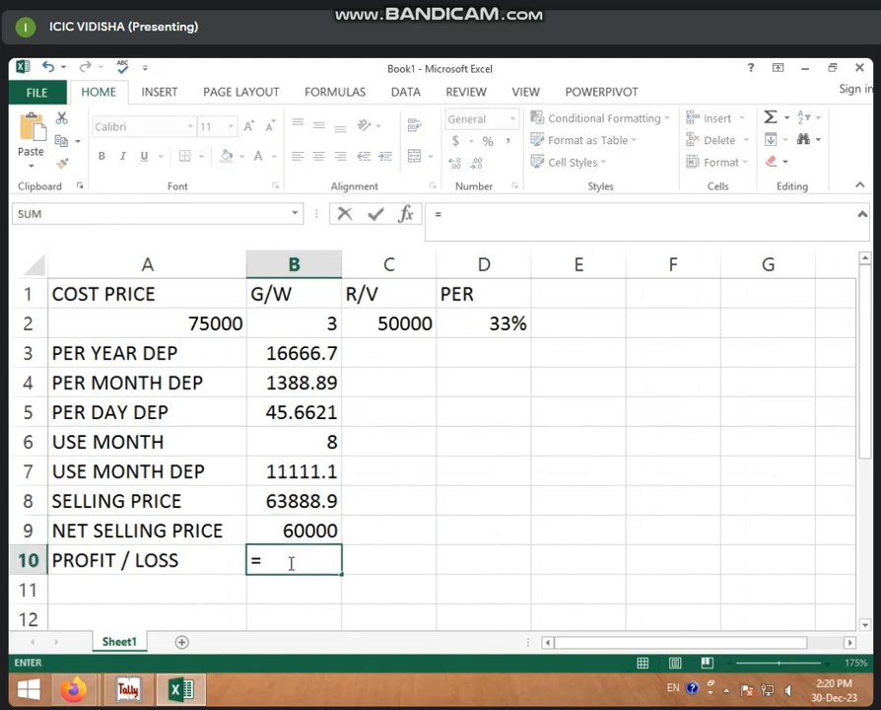
{"action": "left_click", "coordinate": [301, 530]}
{"action": "type", "text": "-"}
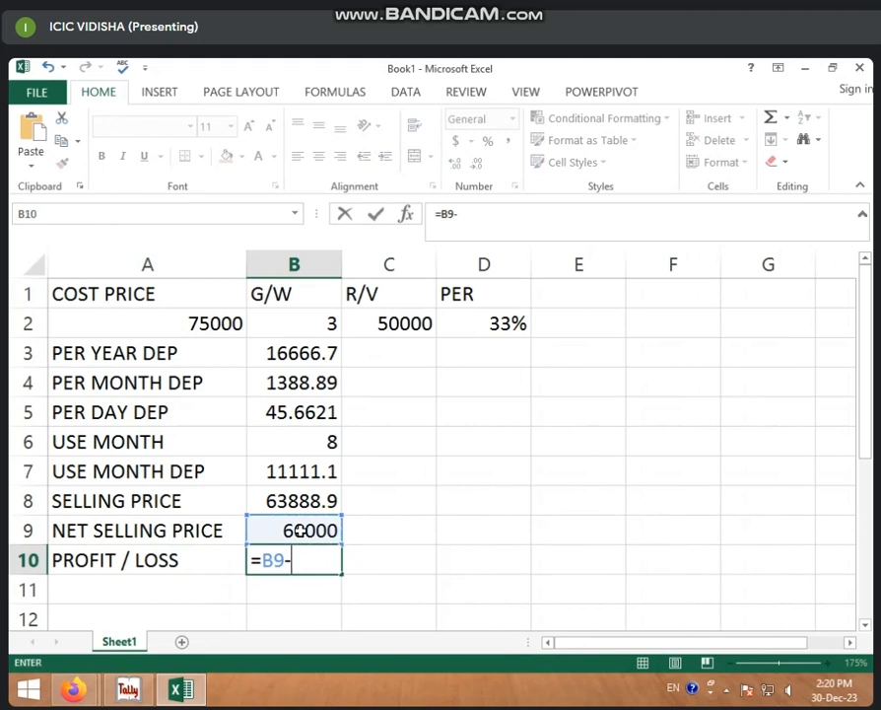
{"action": "left_click", "coordinate": [294, 500]}
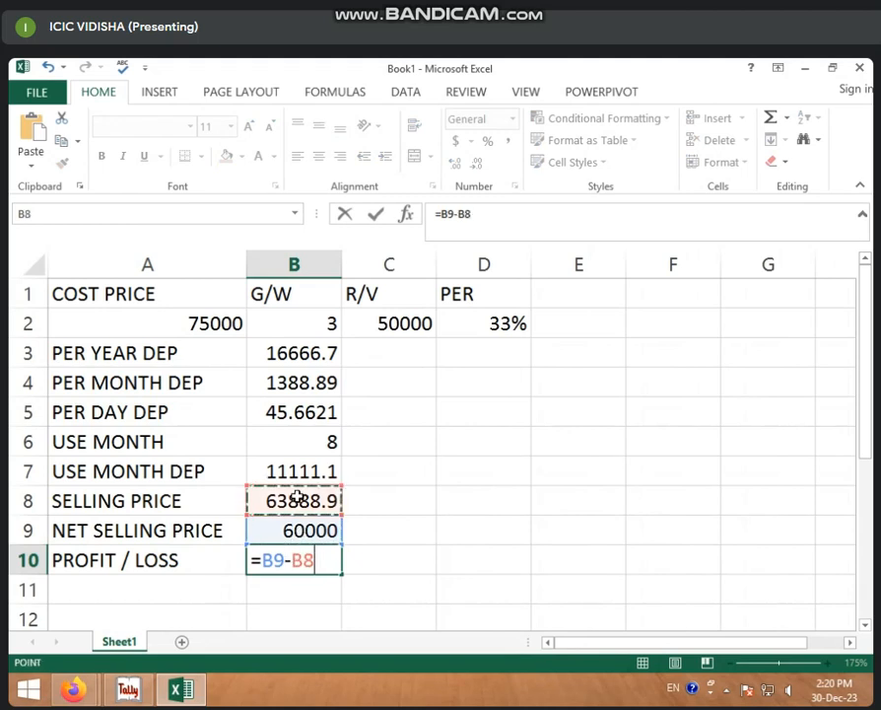
{"action": "key", "text": "Return"}
{"action": "left_click", "coordinate": [305, 560]}
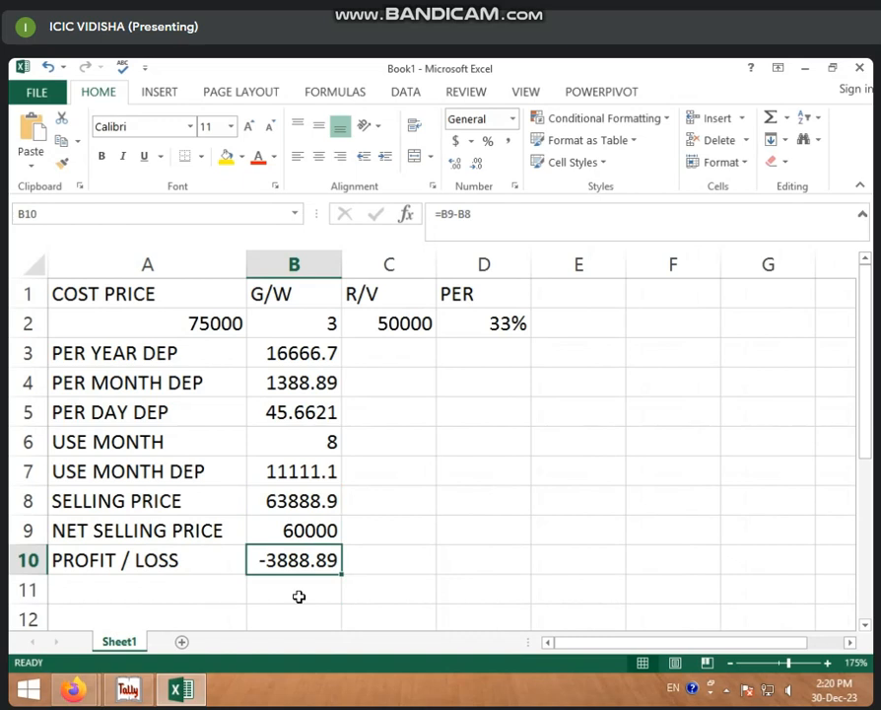
- Try 65000 as the net selling price in B9 to test the PROFIT / LOSS formula, and set it back to 60000
{"action": "left_click", "coordinate": [275, 531]}
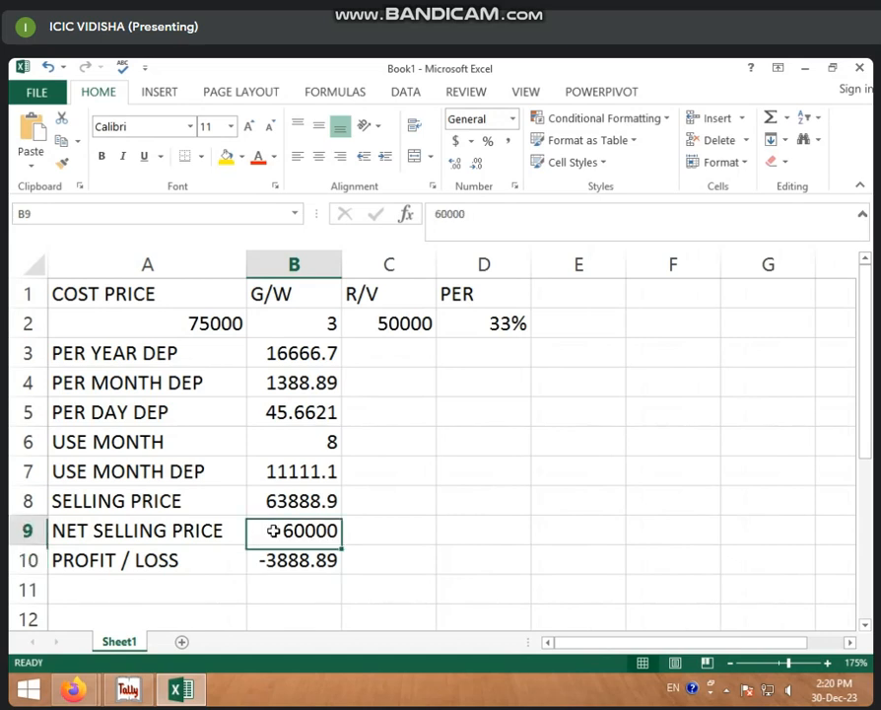
{"action": "left_click", "coordinate": [273, 509]}
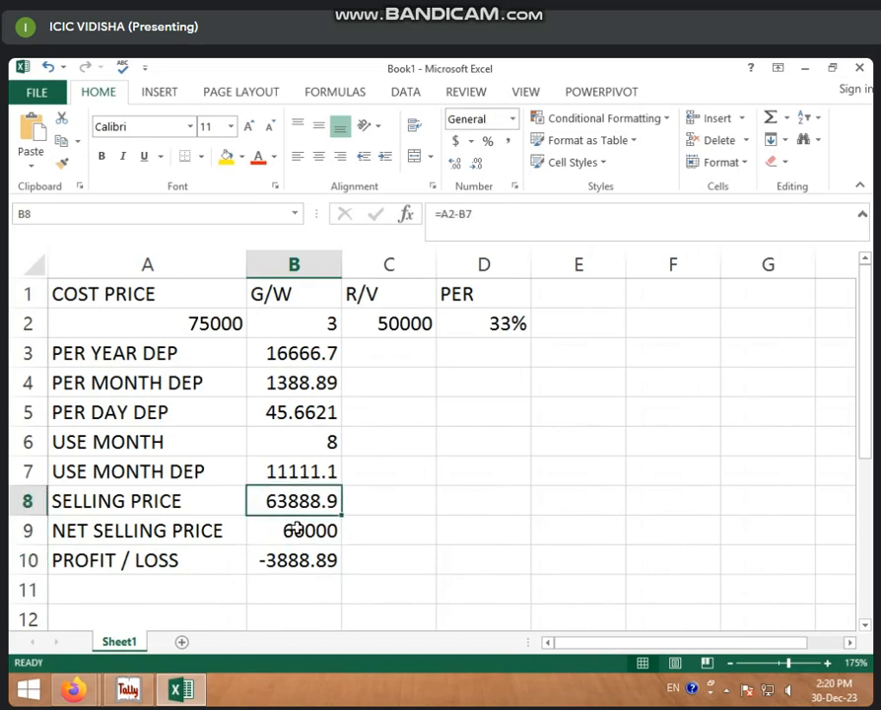
{"action": "left_click", "coordinate": [286, 531]}
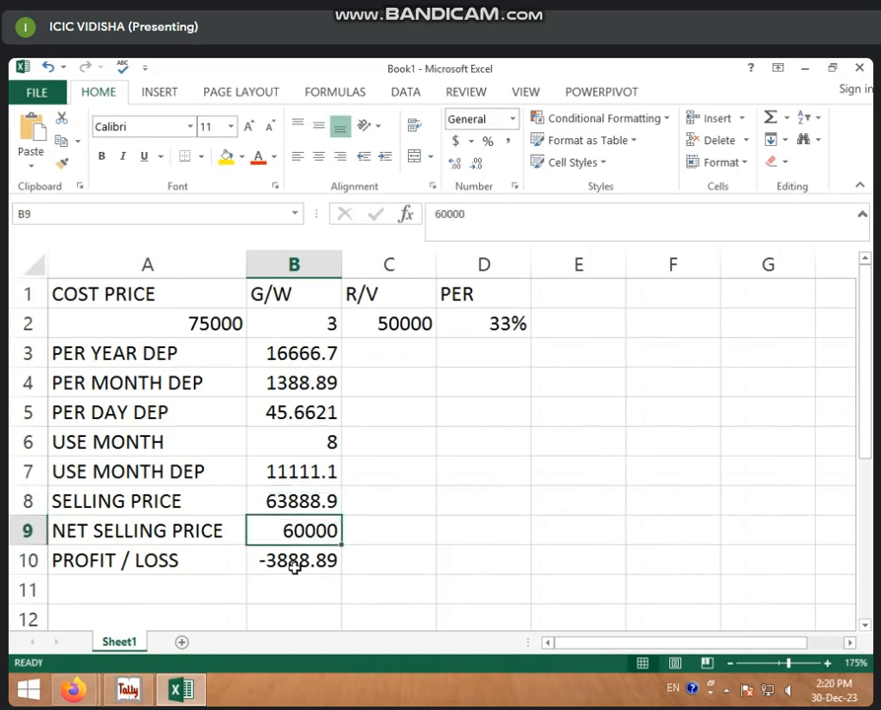
{"action": "left_click", "coordinate": [295, 567]}
{"action": "left_click", "coordinate": [315, 526]}
{"action": "type", "text": "65000"}
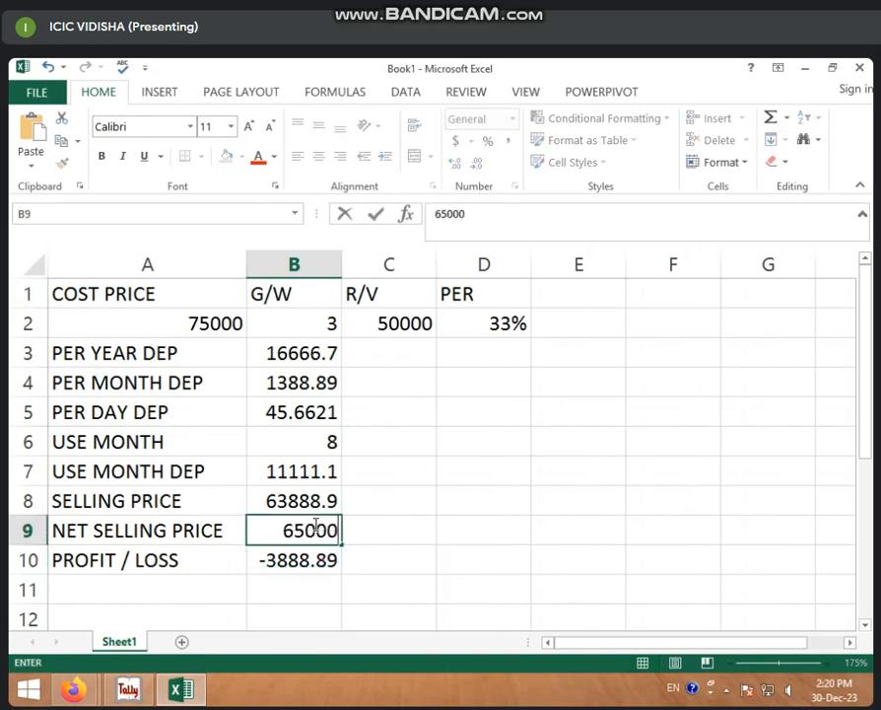
{"action": "key", "text": "Return"}
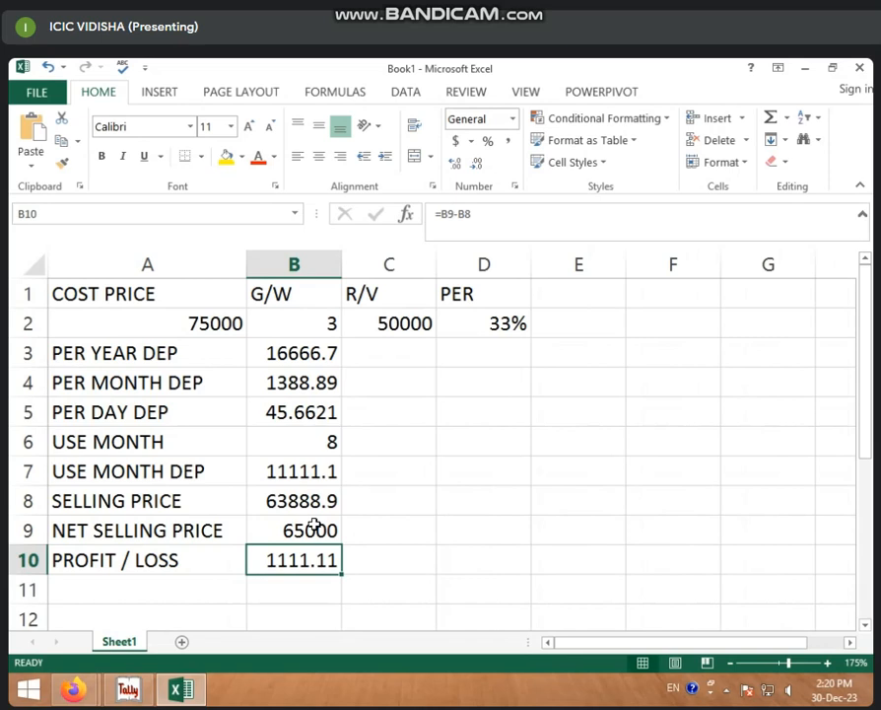
{"action": "key", "text": "Up"}
{"action": "key", "text": "Down"}
{"action": "key", "text": "Up"}
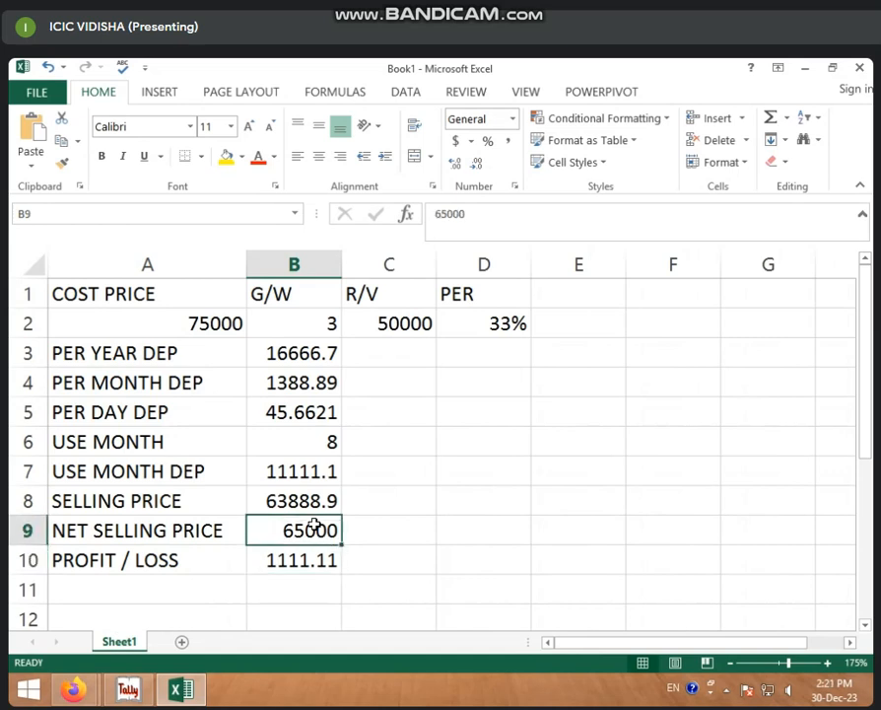
{"action": "type", "text": "60000"}
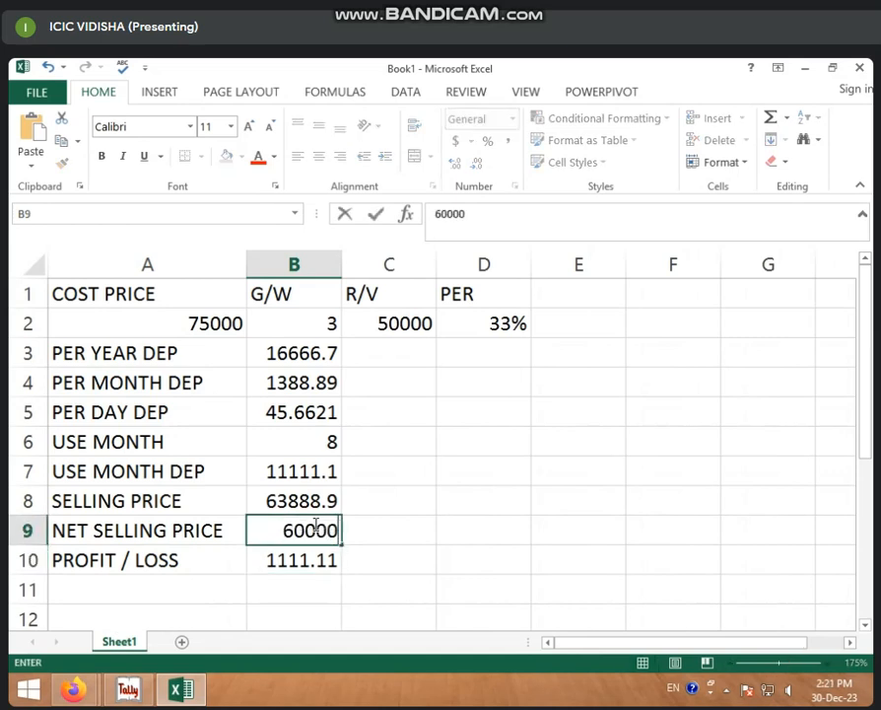
{"action": "key", "text": "Return"}
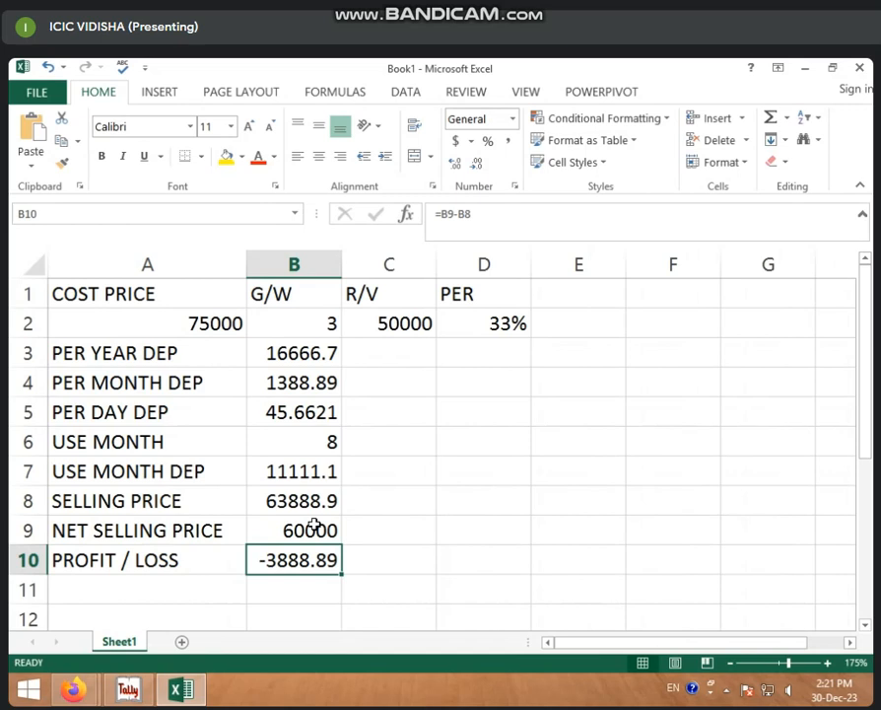
{"action": "left_click", "coordinate": [312, 527]}
{"action": "left_click", "coordinate": [294, 500]}
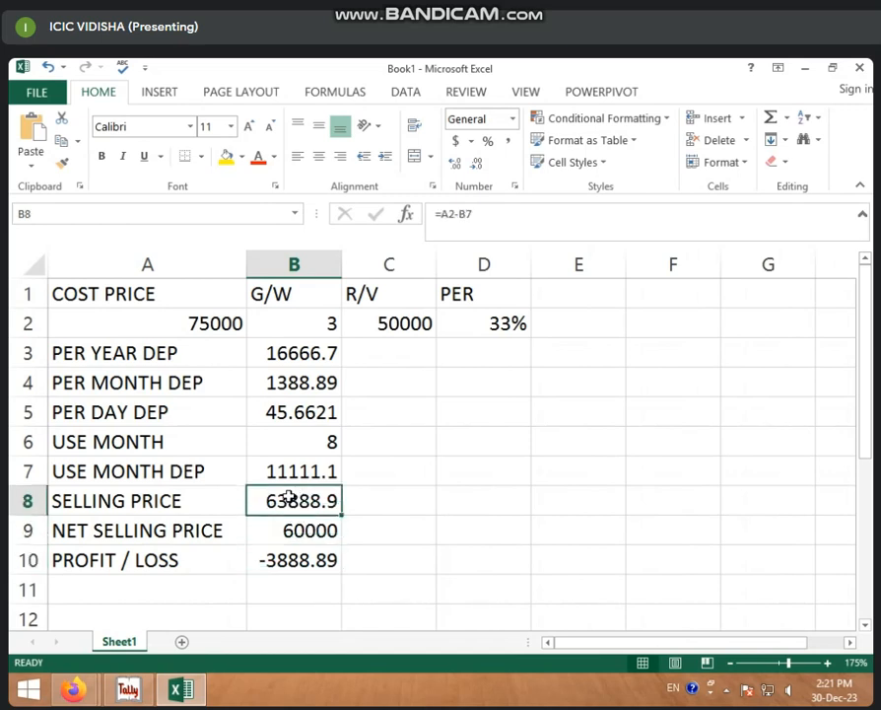
{"action": "left_click", "coordinate": [297, 560]}
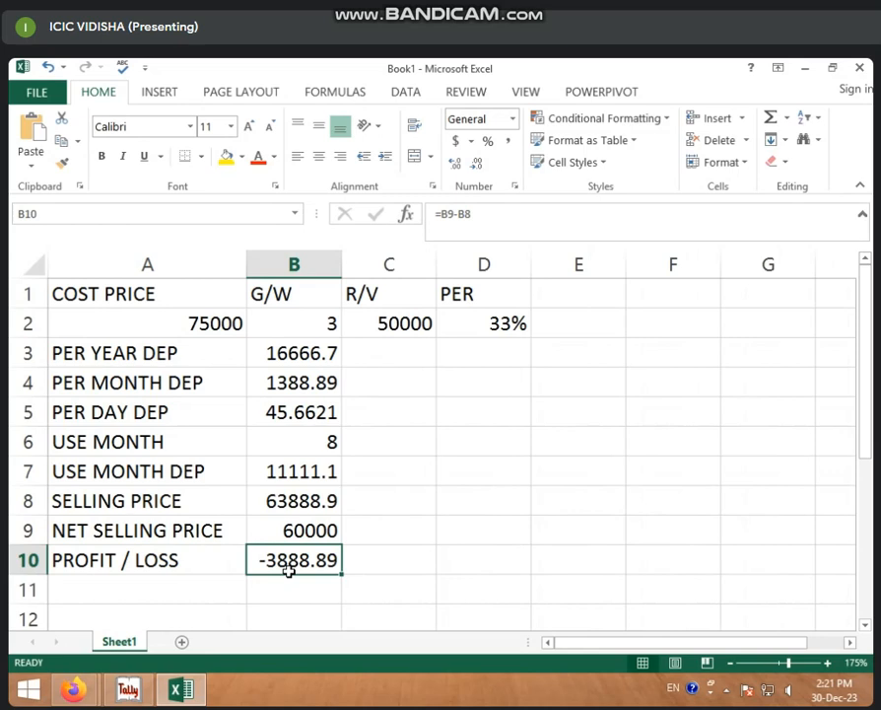
- Examine the selling price, net selling price and profit or loss entries in B8 to B10
{"action": "left_click", "coordinate": [265, 536]}
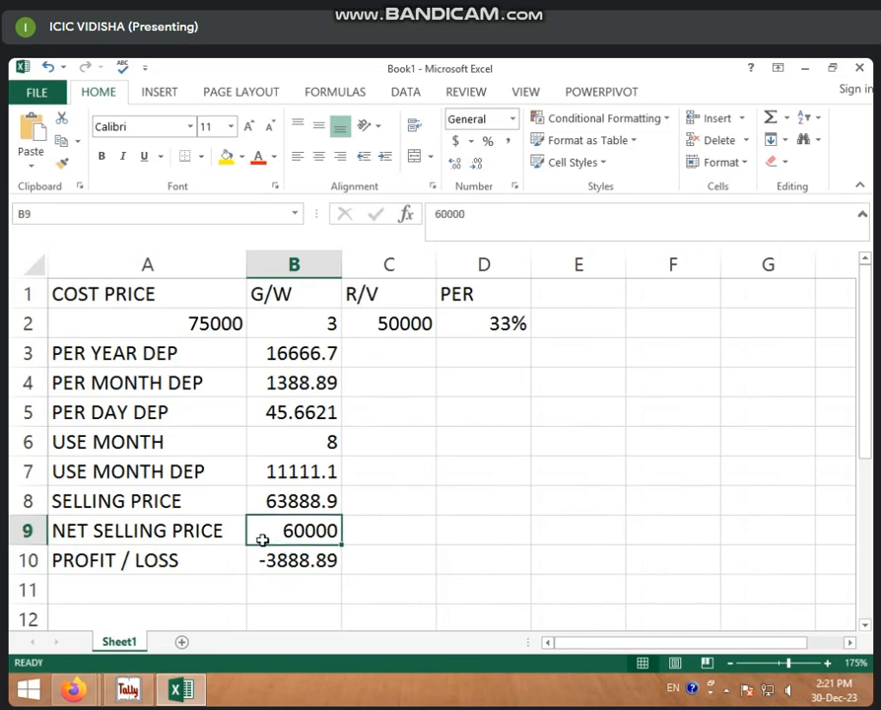
{"action": "left_click", "coordinate": [288, 506]}
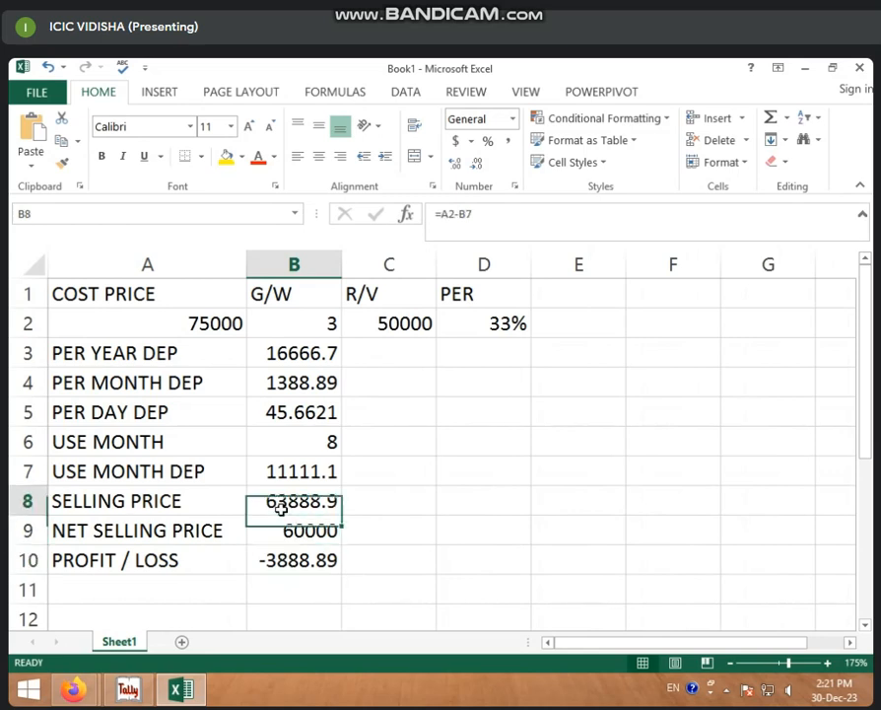
{"action": "left_click", "coordinate": [317, 560]}
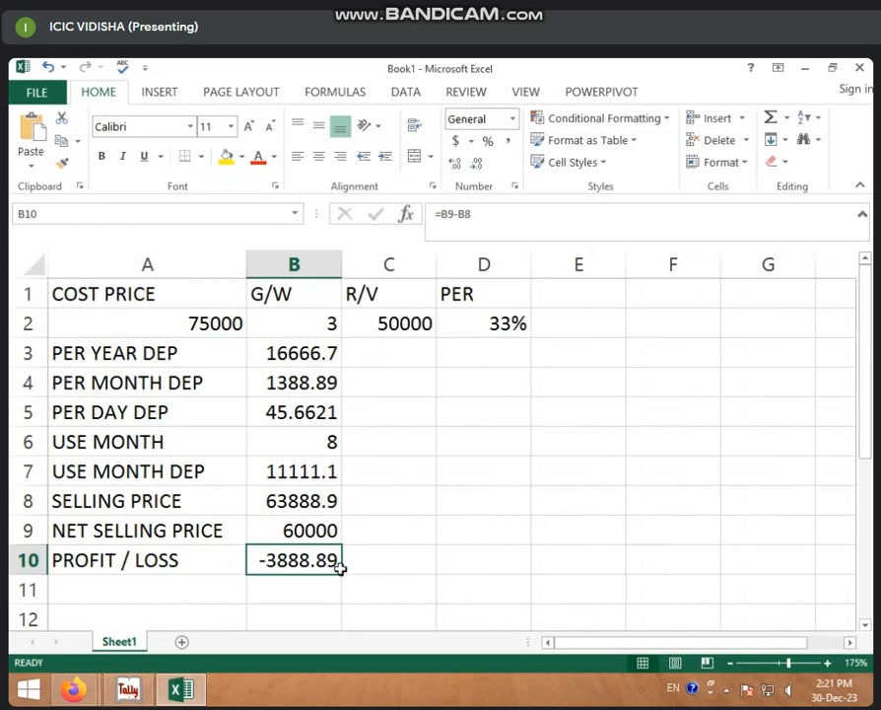
{"action": "left_click", "coordinate": [300, 507]}
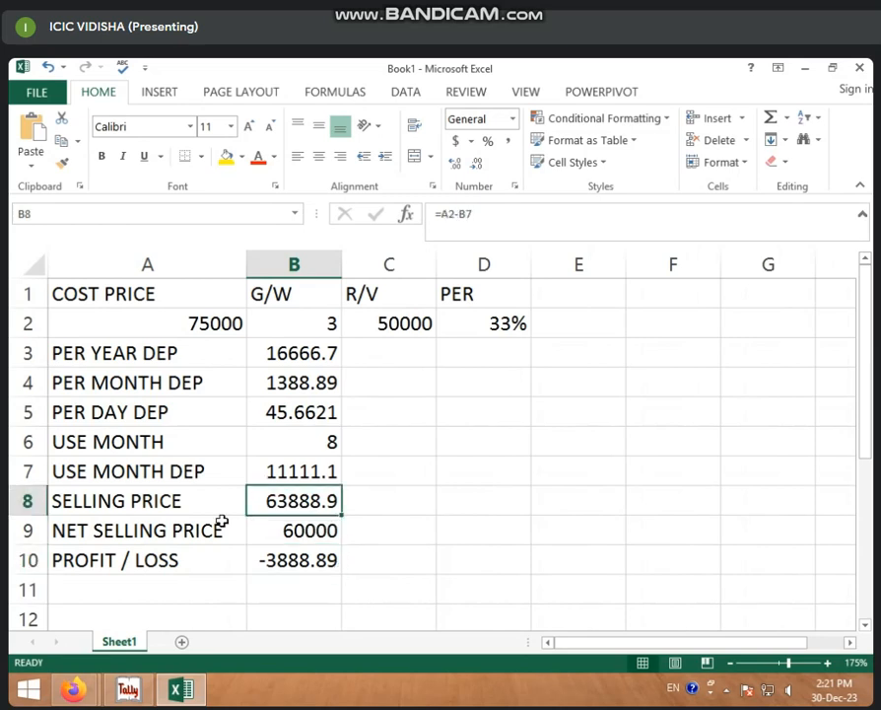
{"action": "left_click", "coordinate": [309, 532]}
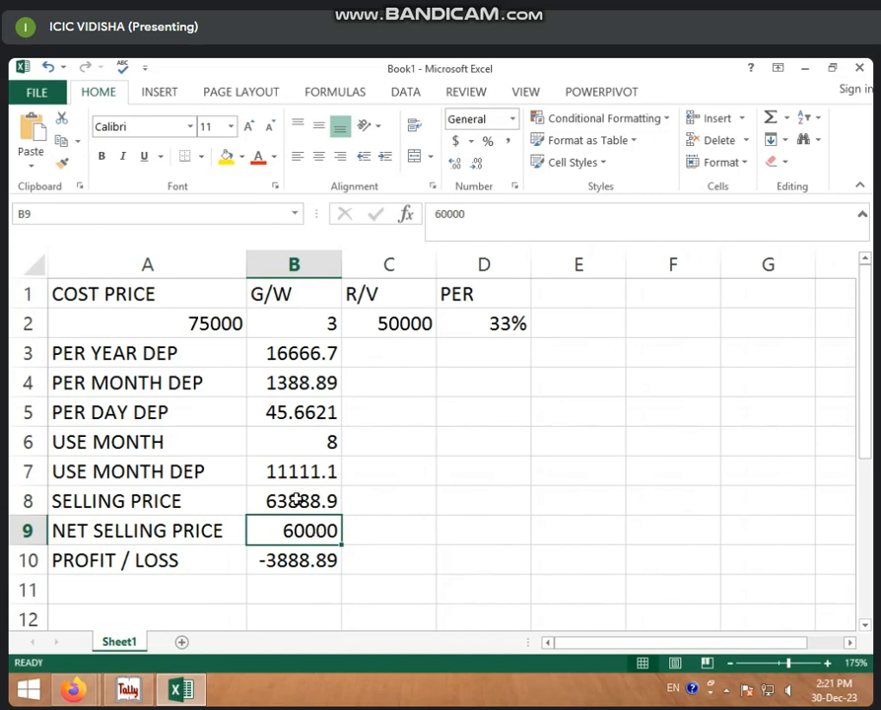
- Try the reversed formula =B8-B9 for the profit or loss in B10
{"action": "left_click", "coordinate": [311, 555]}
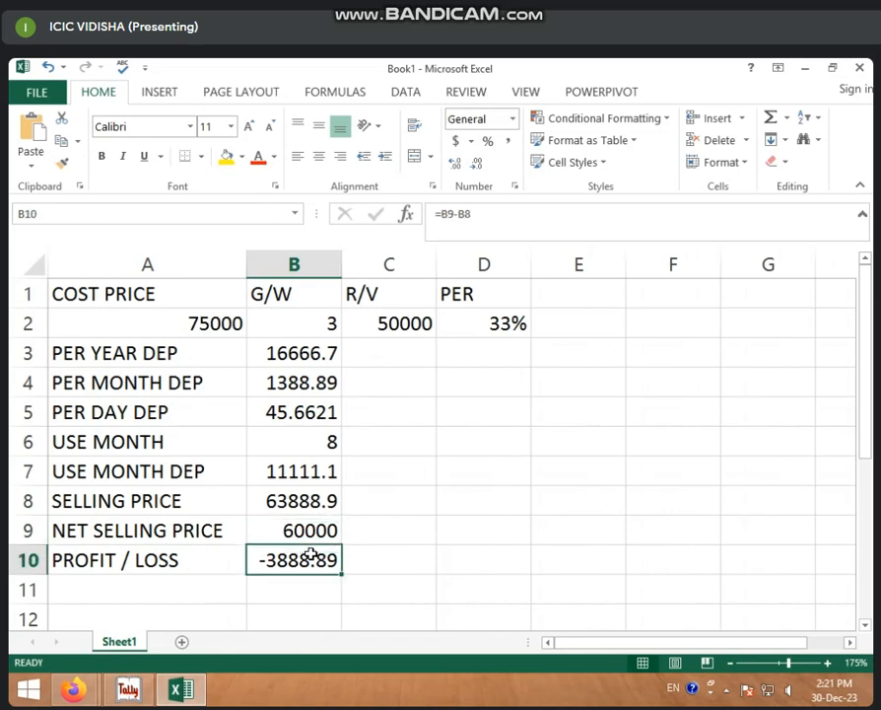
{"action": "type", "text": "="}
{"action": "left_click", "coordinate": [310, 500]}
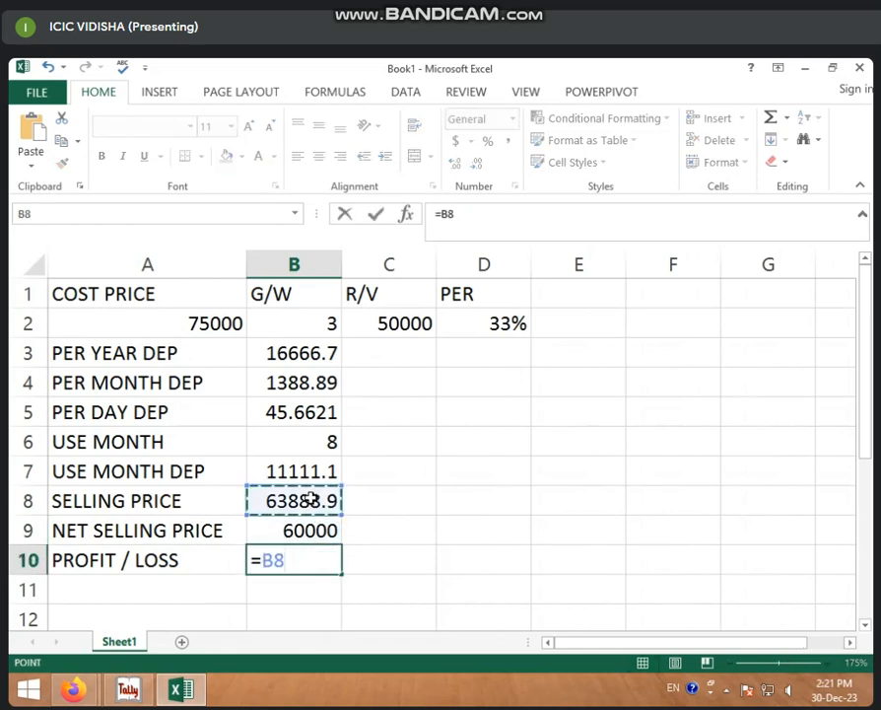
{"action": "type", "text": "-"}
{"action": "left_click", "coordinate": [311, 527]}
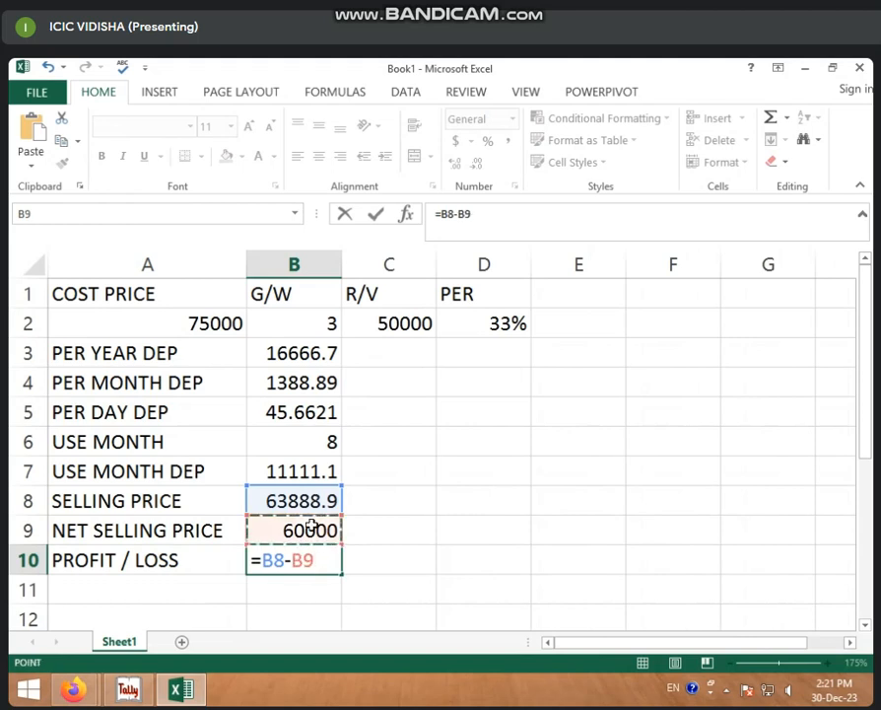
{"action": "key", "text": "Return"}
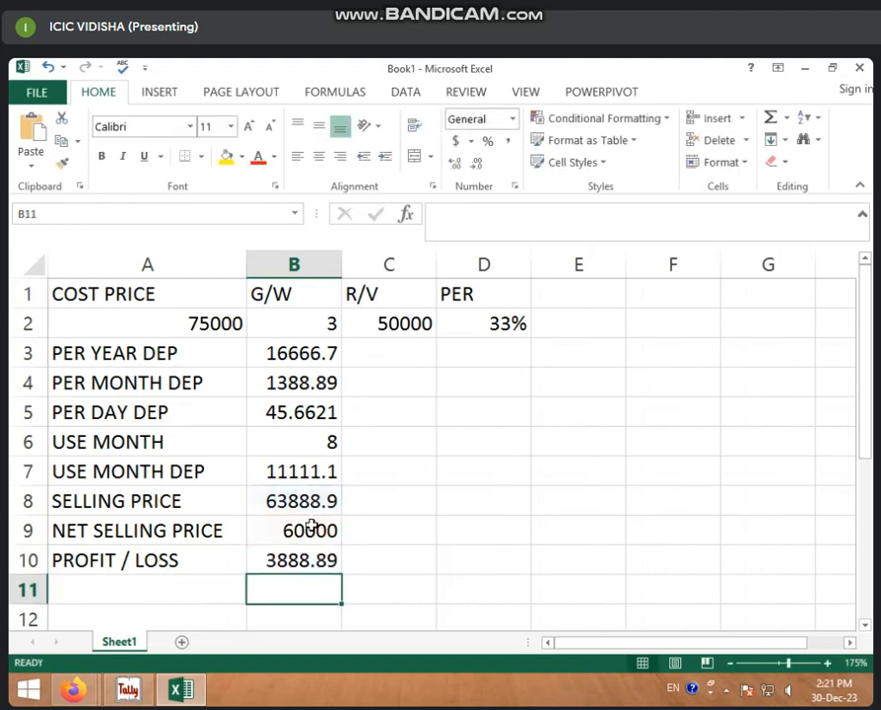
- Replace the profit or loss formula in B10 with =B9-B8, subtracting the selling price from the net selling price
{"action": "left_click", "coordinate": [310, 538]}
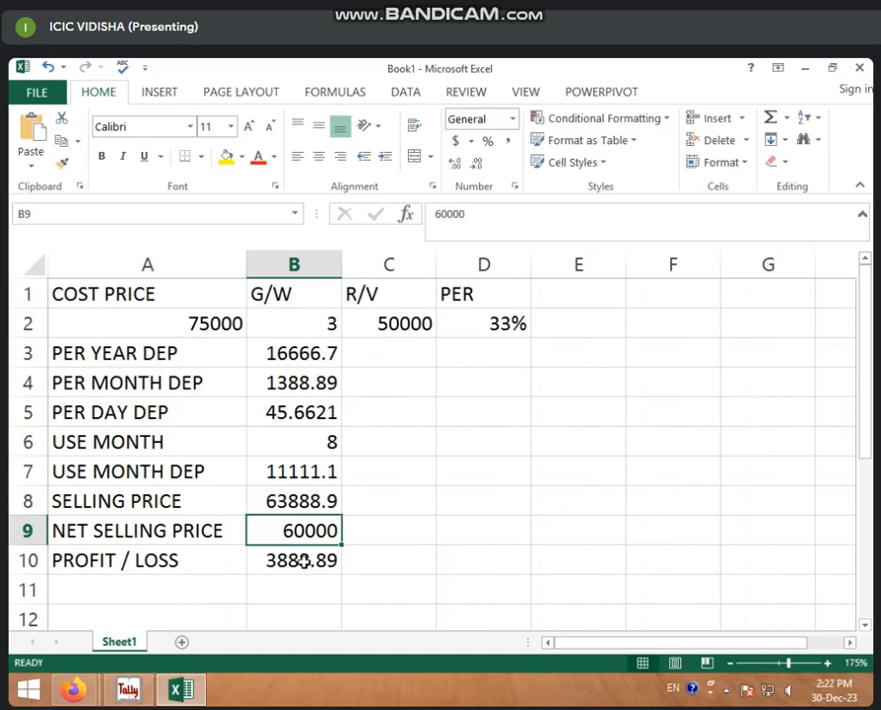
{"action": "left_click", "coordinate": [310, 560]}
{"action": "key", "text": "BackSpace"}
{"action": "type", "text": "="}
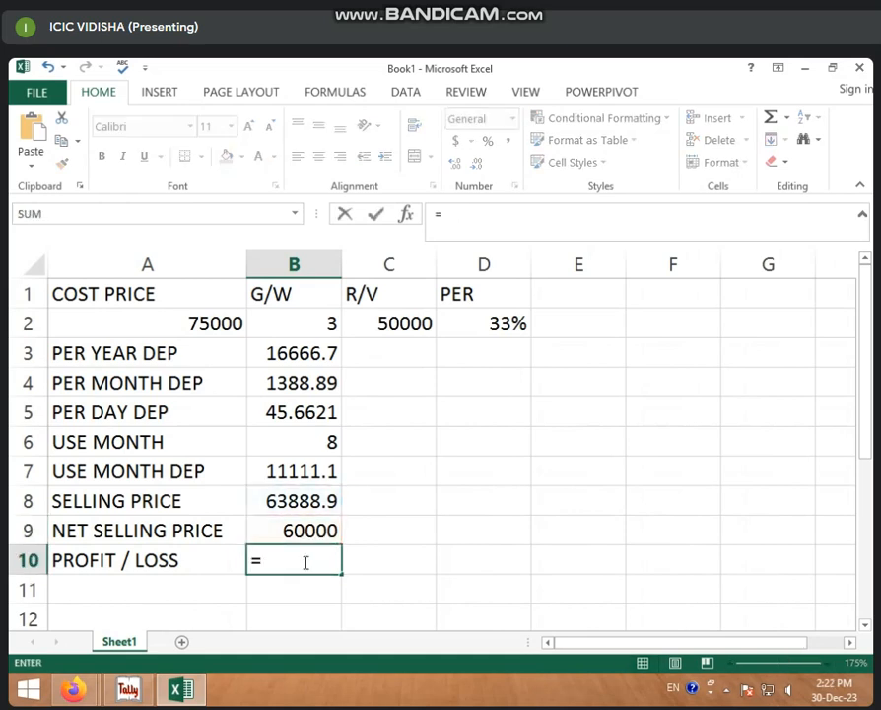
{"action": "left_click", "coordinate": [279, 530]}
{"action": "type", "text": "-"}
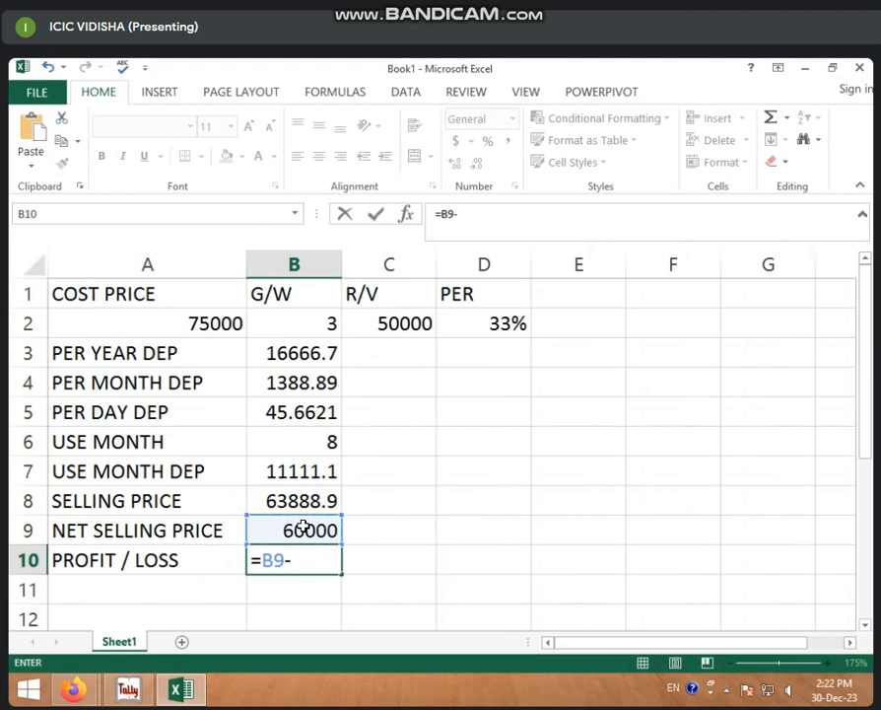
{"action": "left_click", "coordinate": [294, 500]}
{"action": "key", "text": "Return"}
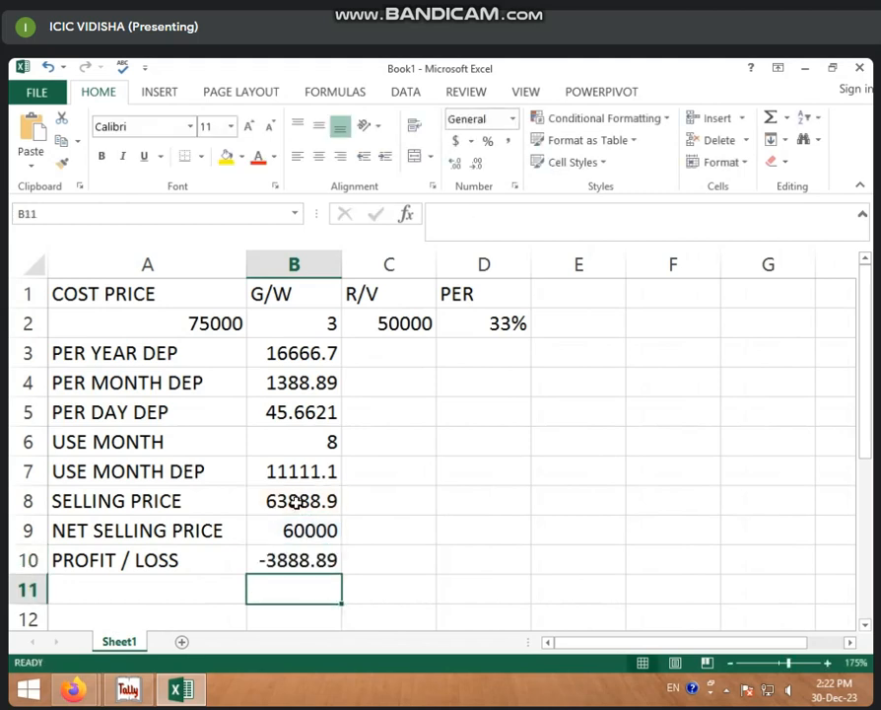
{"action": "left_click", "coordinate": [295, 561]}
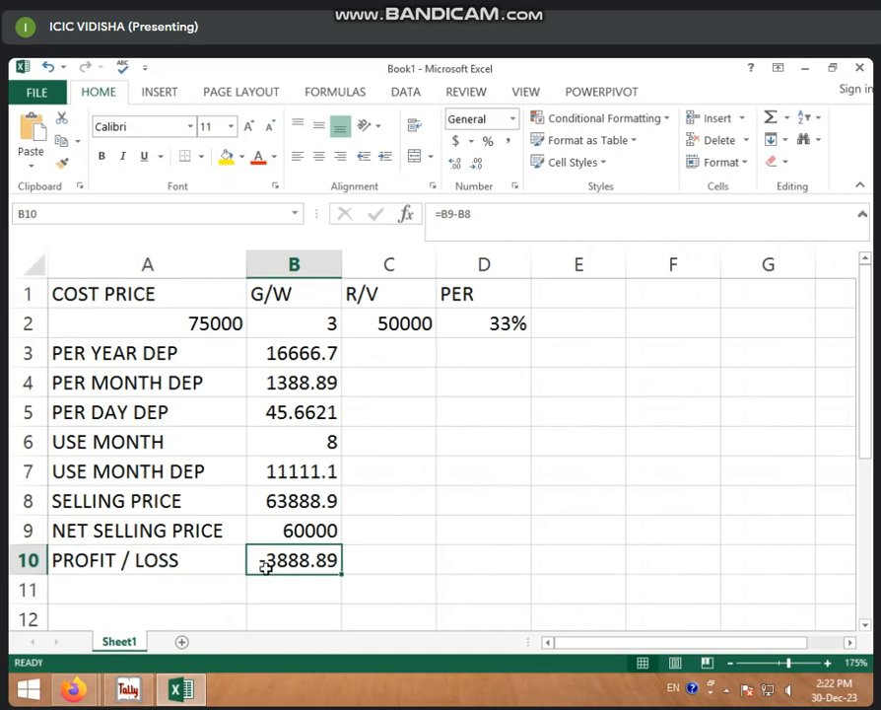
- Clear the selling price, net selling price and profit or loss entries in cells B8 to B10
{"action": "left_click", "coordinate": [377, 381]}
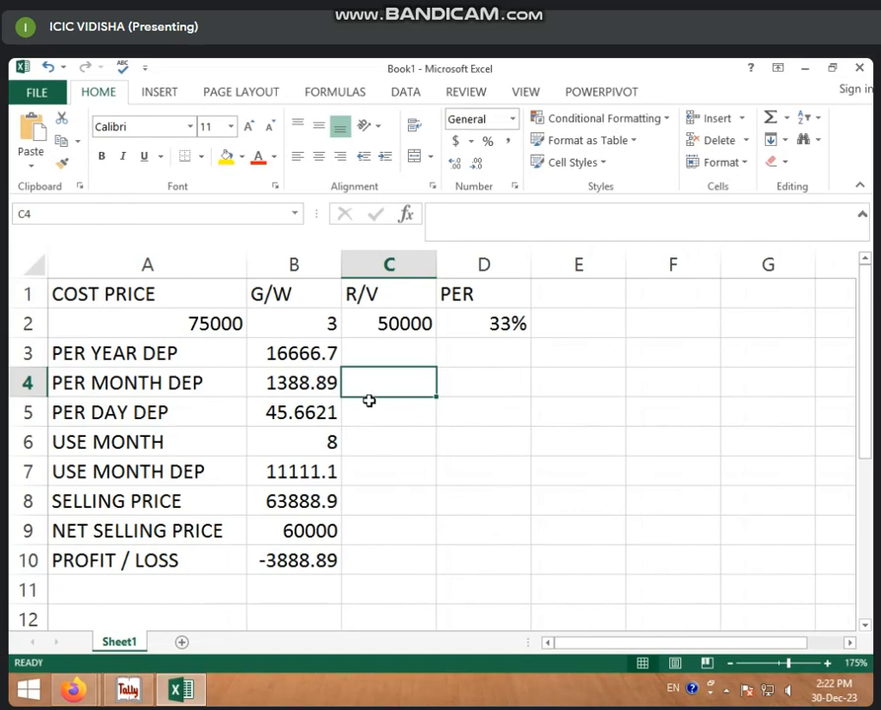
{"action": "left_click_drag", "start_coordinate": [310, 493], "coordinate": [306, 569]}
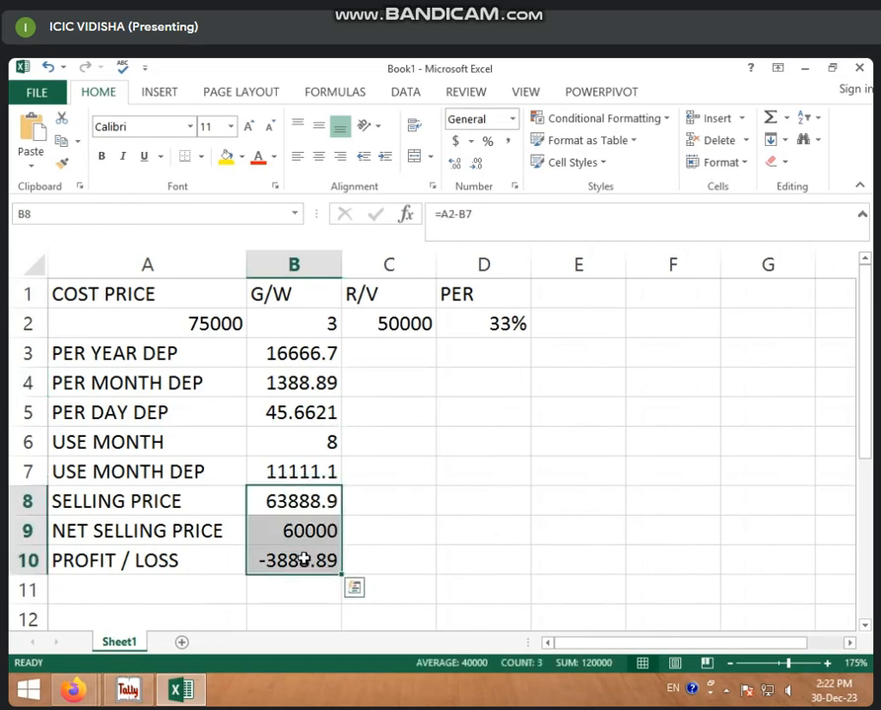
{"action": "key", "text": "Delete"}
{"action": "key", "text": "shift+Up"}
{"action": "key", "text": "shift+Up"}
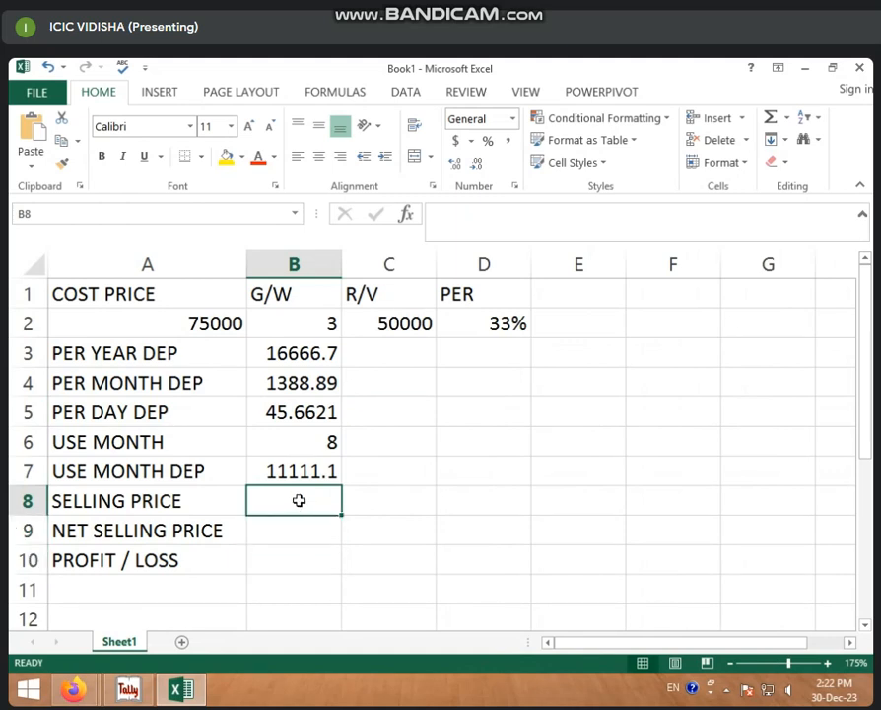
- Calculate the selling price in B8 by subtracting the used-month depreciation from the cost price with =A2-B7
{"action": "type", "text": "="}
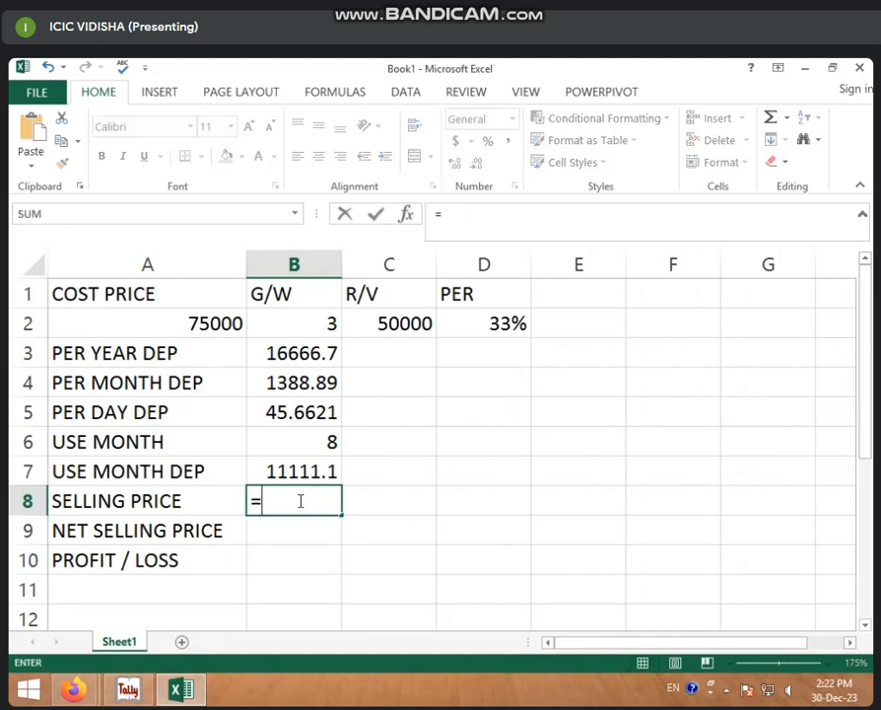
{"action": "left_click", "coordinate": [209, 318]}
{"action": "type", "text": "-"}
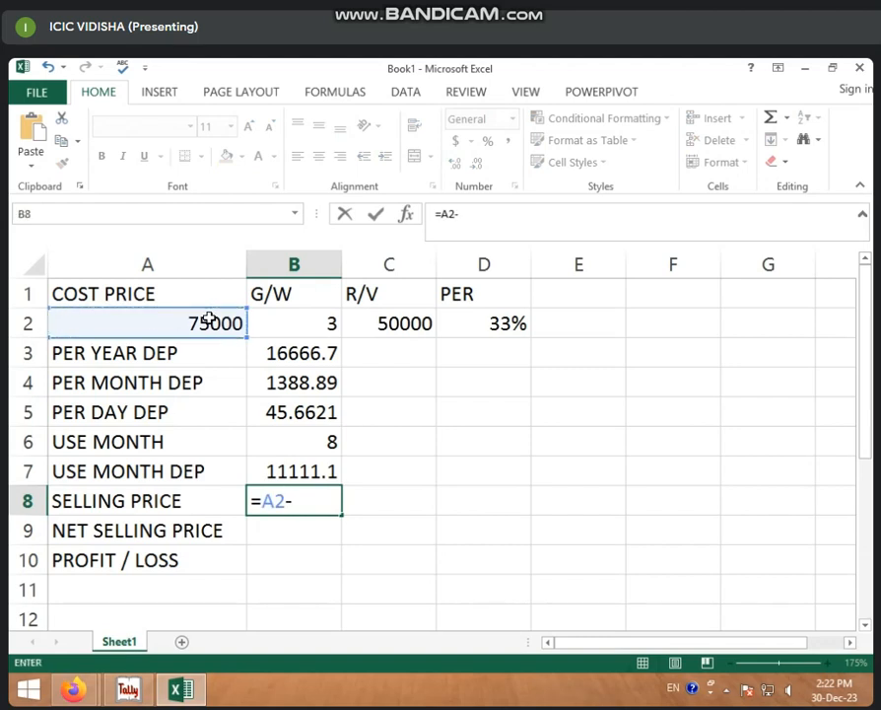
{"action": "left_click", "coordinate": [272, 472]}
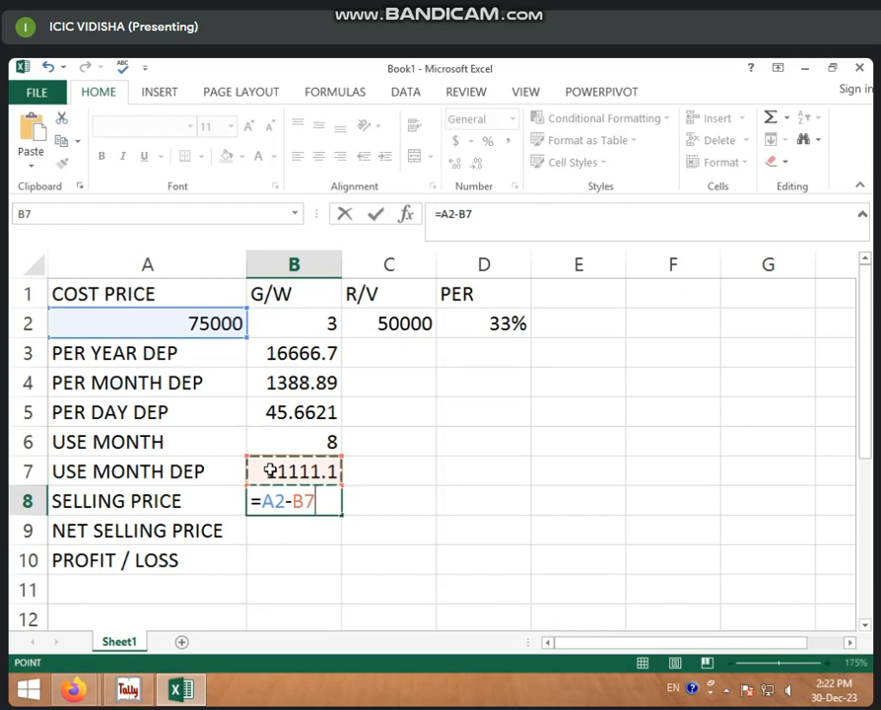
{"action": "key", "text": "Return"}
{"action": "left_click", "coordinate": [287, 501]}
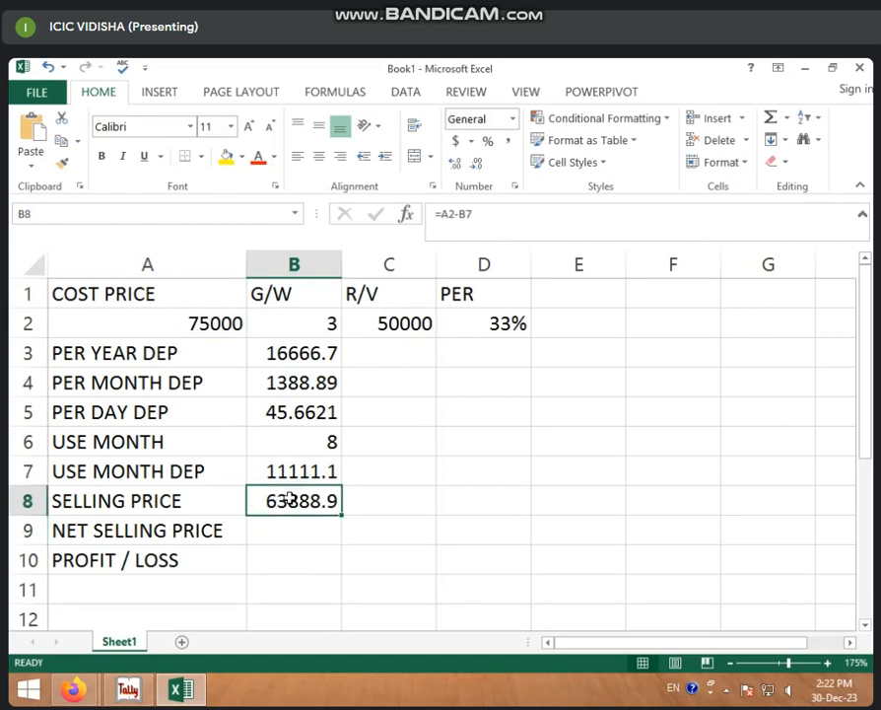
- Enter 60000 as the net selling price in B9
{"action": "left_click", "coordinate": [288, 527]}
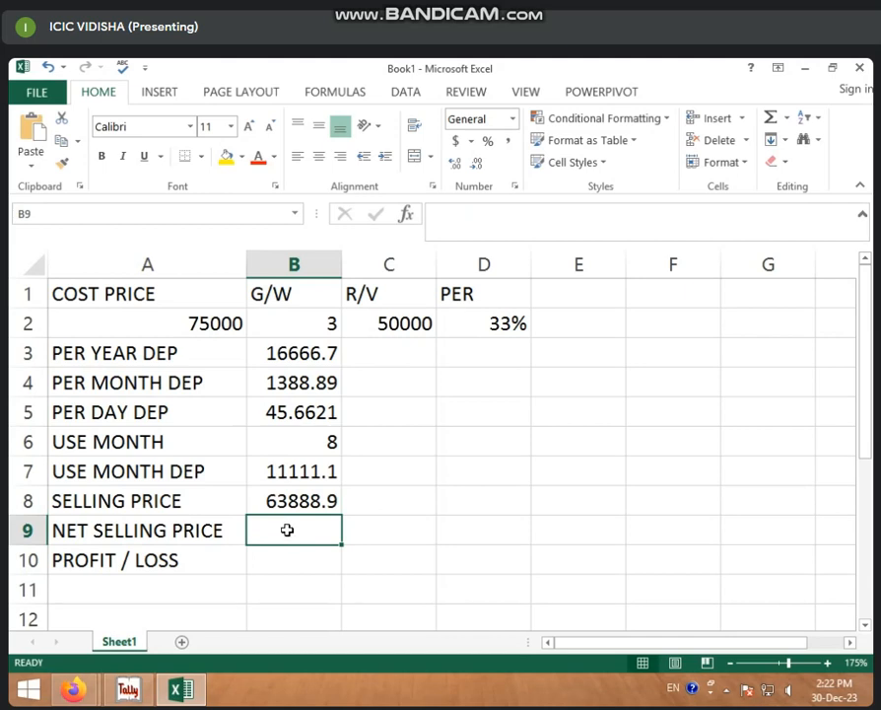
{"action": "type", "text": "60000"}
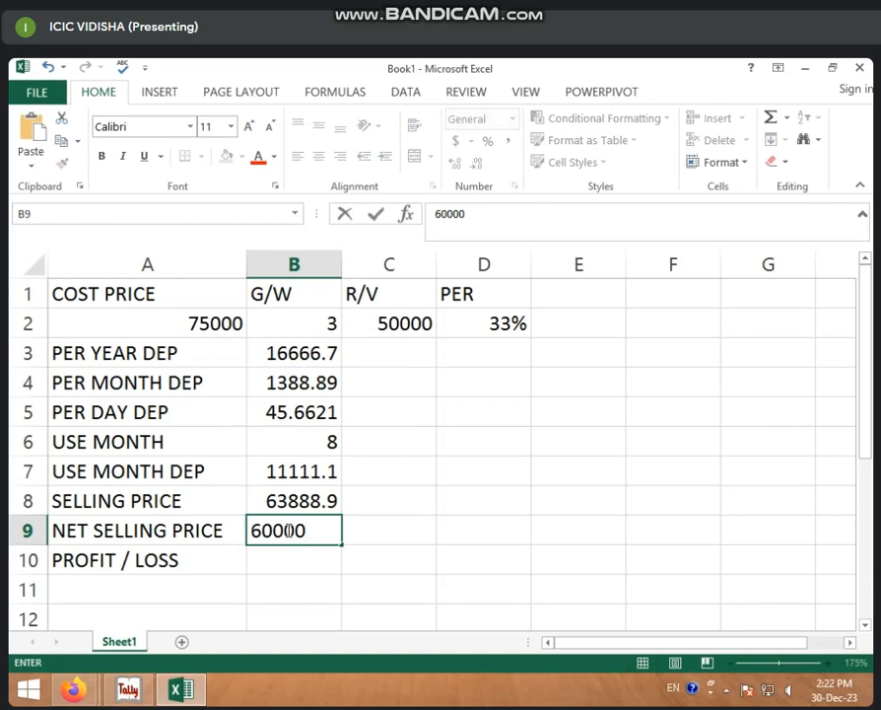
{"action": "key", "text": "Return"}
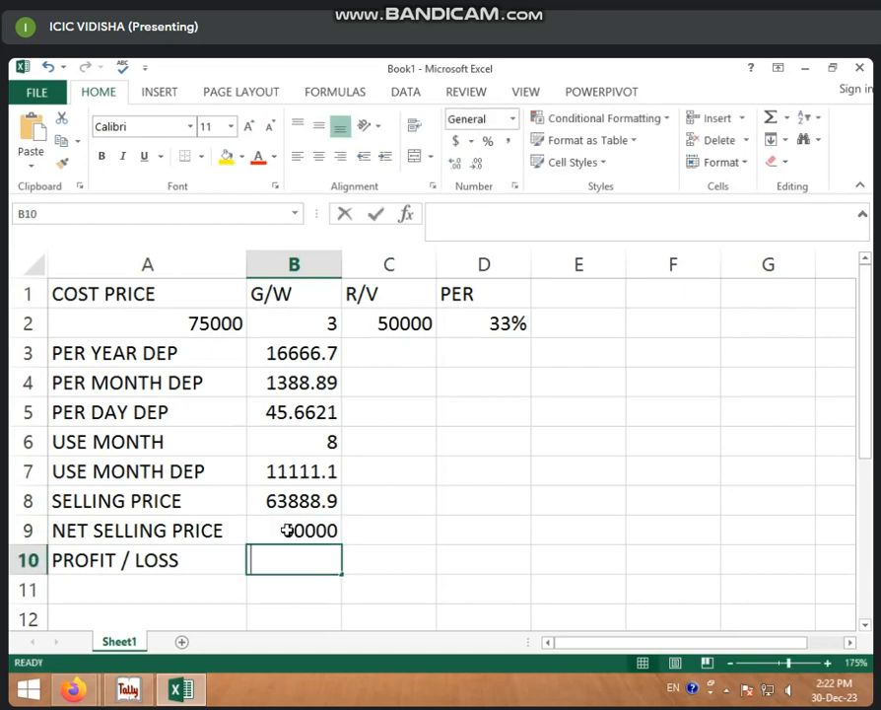
- Calculate the profit or loss in the emptied cell B10 with the formula =B9-B8
{"action": "type", "text": "="}
{"action": "left_click", "coordinate": [287, 530]}
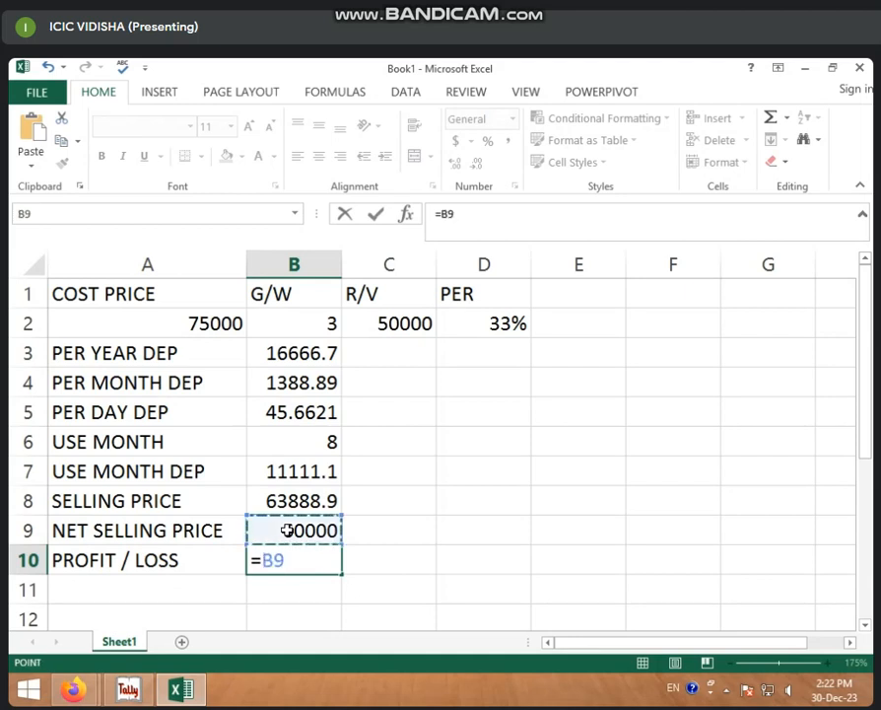
{"action": "type", "text": "-"}
{"action": "left_click", "coordinate": [284, 503]}
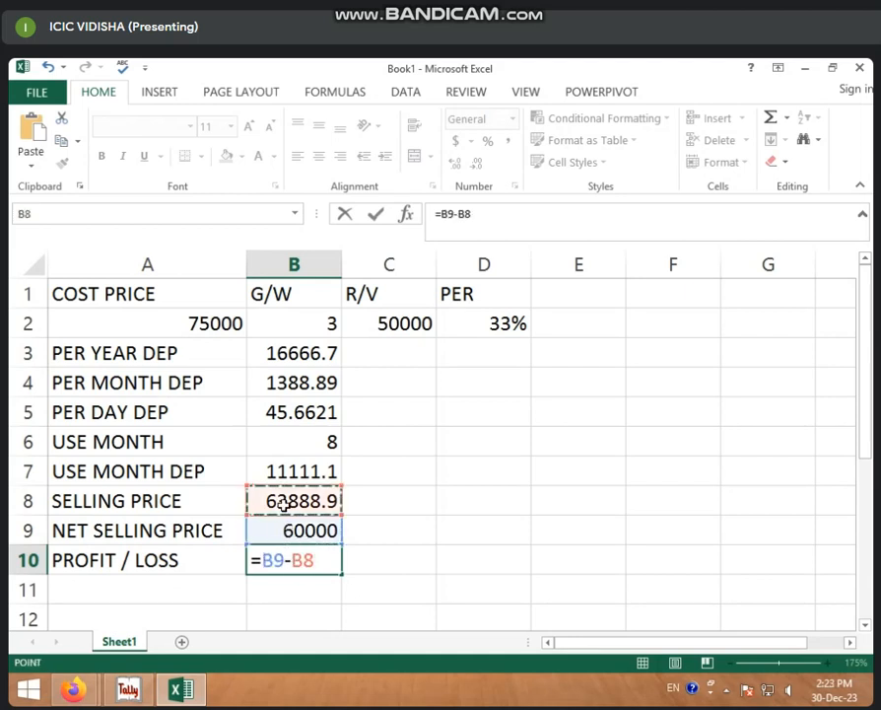
{"action": "key", "text": "Return"}
{"action": "left_click", "coordinate": [274, 560]}
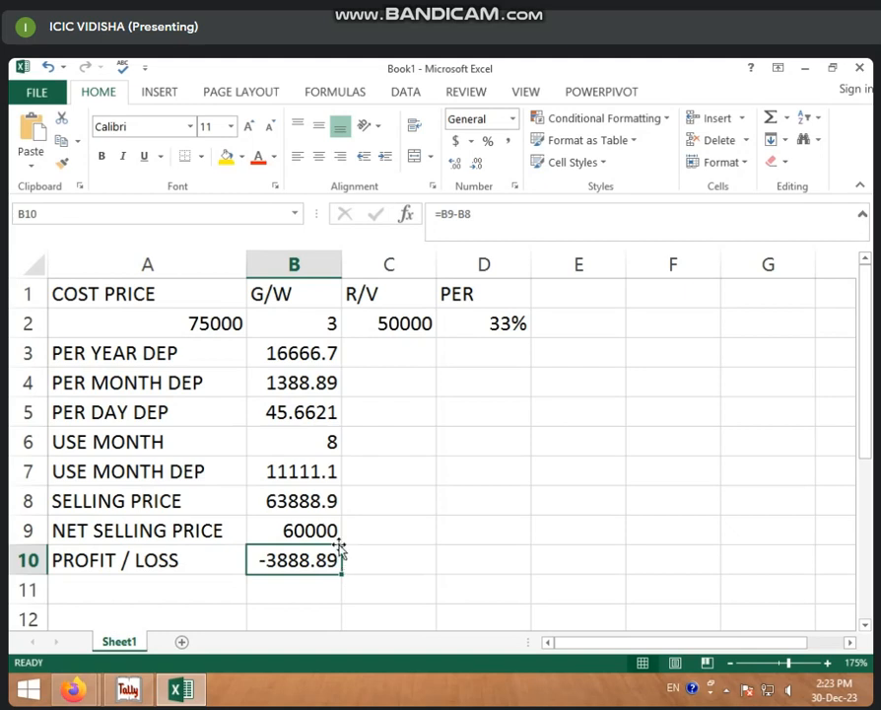
{"action": "left_click", "coordinate": [324, 507]}
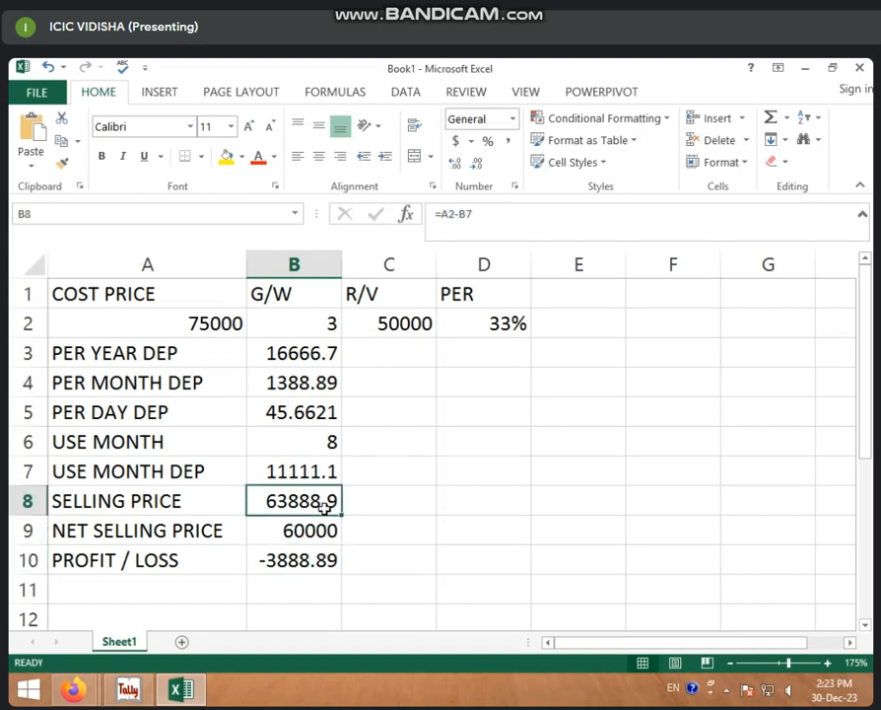